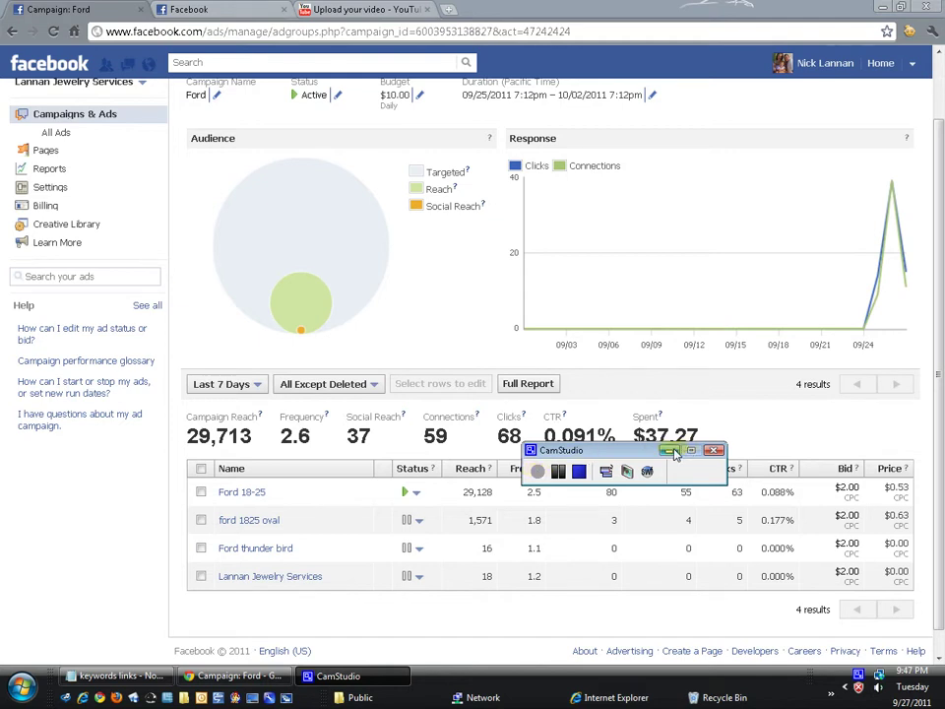
- Expand the Ford 18-25 ad in the Ford campaign and open its ad design for editing
click(671, 451)
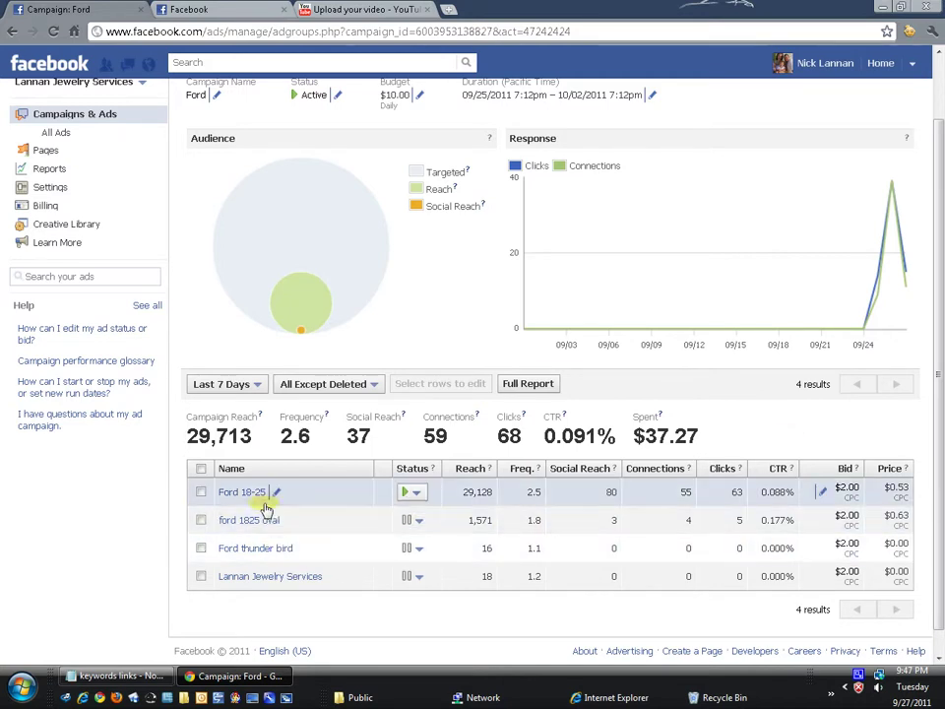
click(228, 493)
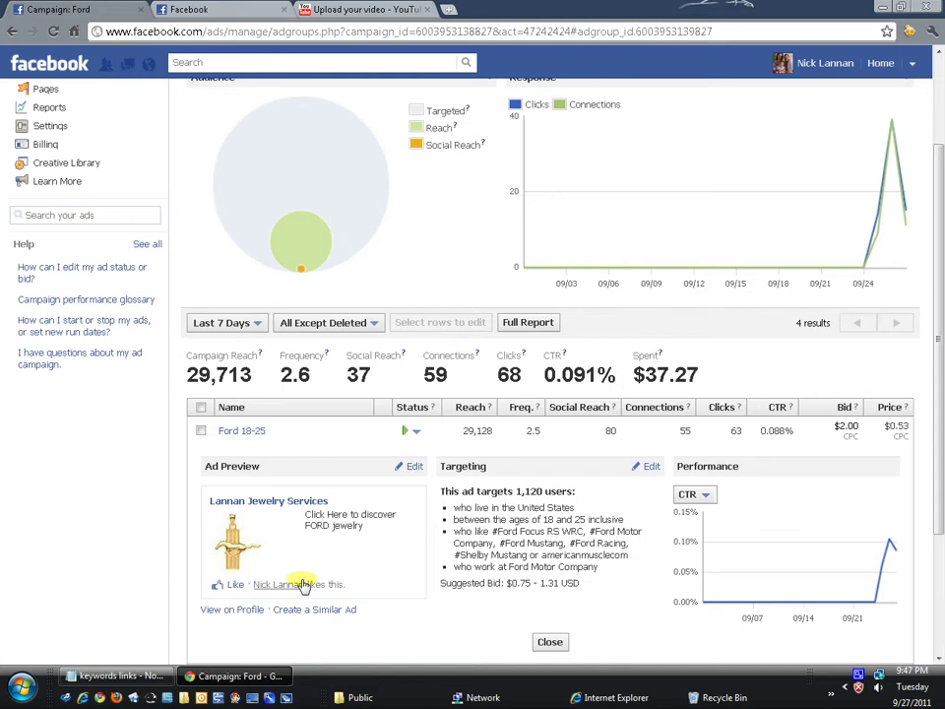
scroll(163, 589, down, 1)
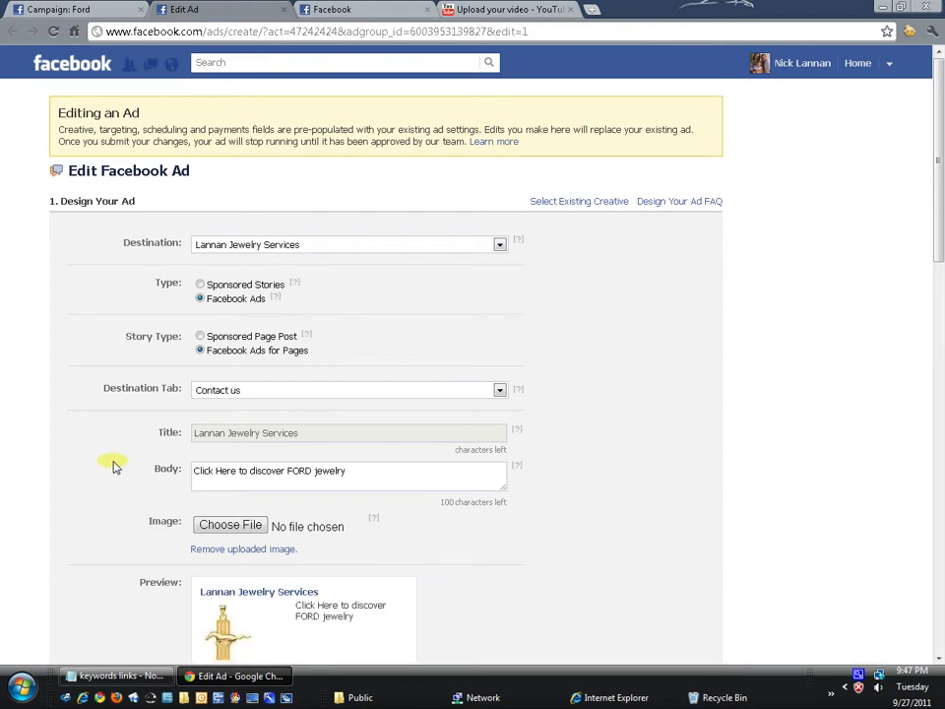
- Choose Contact us as the ad's destination tab
scroll(82, 475, down, 1)
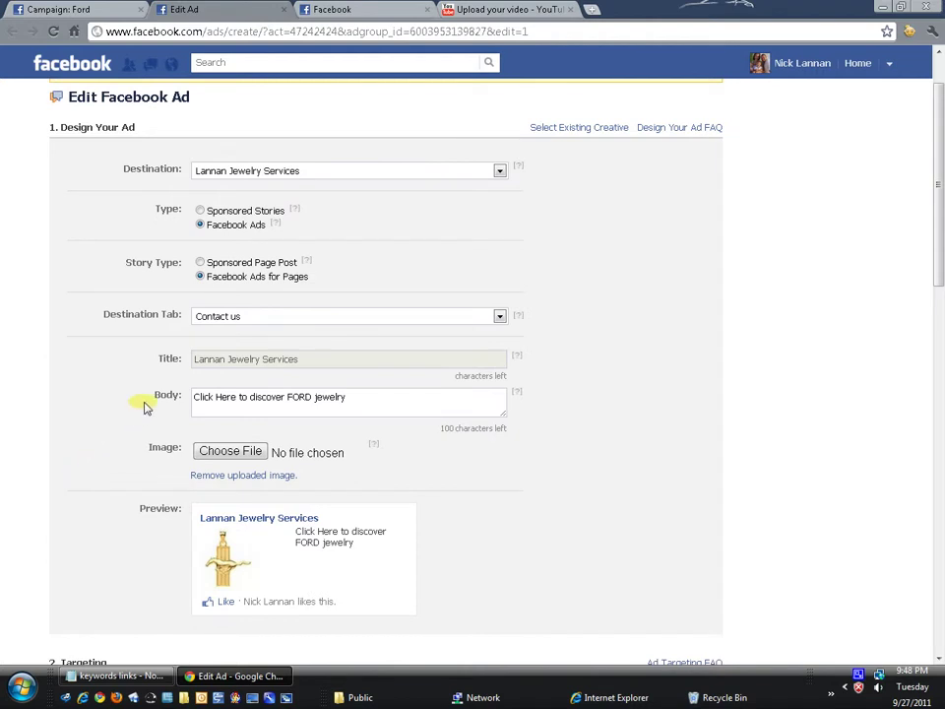
click(280, 323)
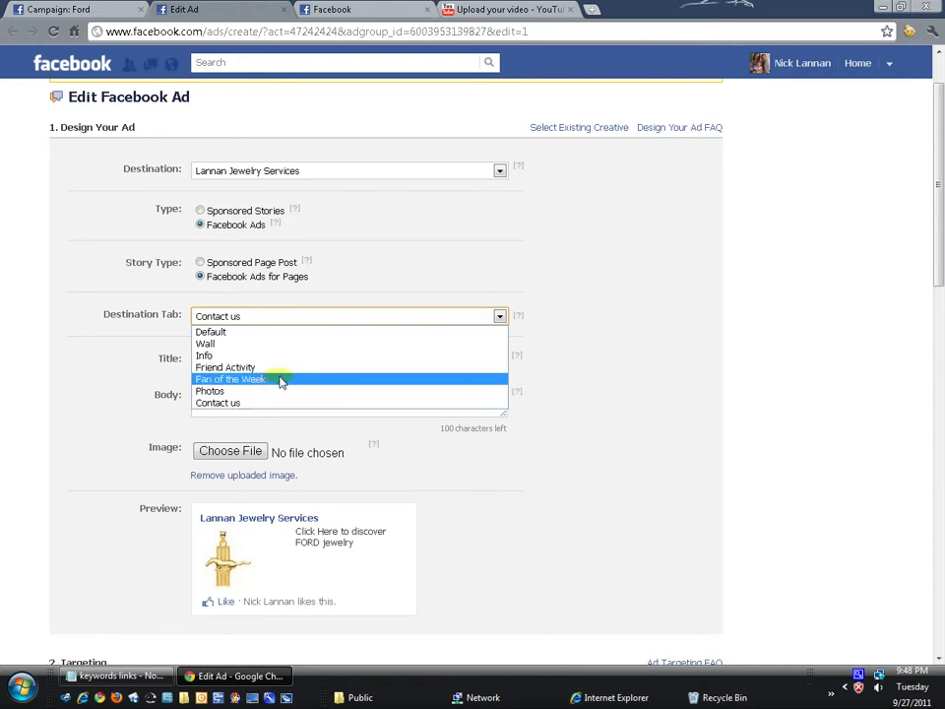
click(236, 403)
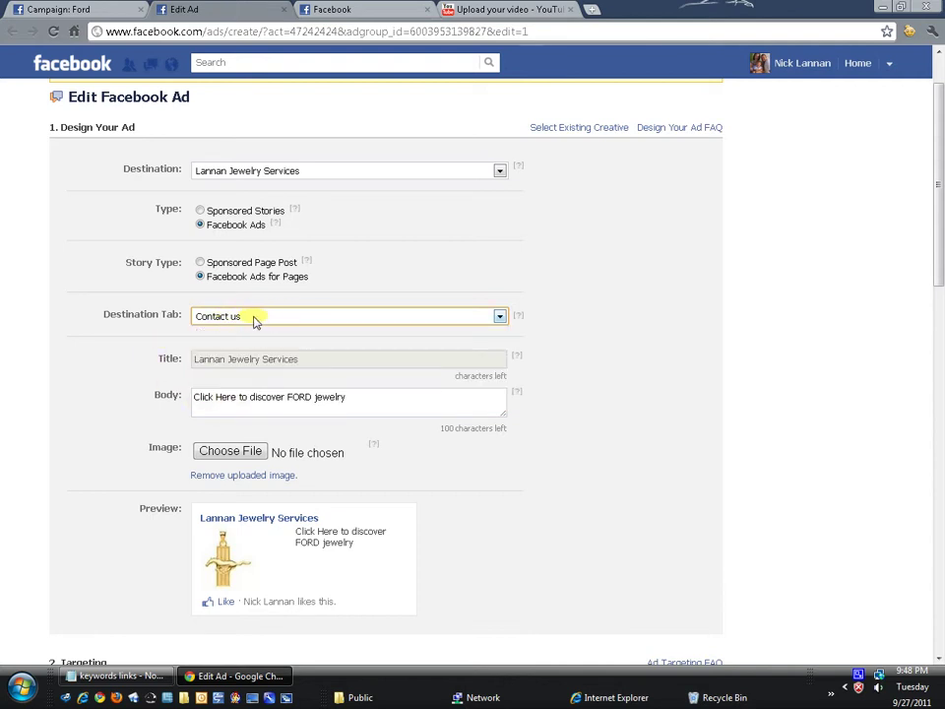
- Return to the Ford campaign, go to the Facebook home feed, and open the Contact us tab of the Lannan Jewelry Services page
click(65, 11)
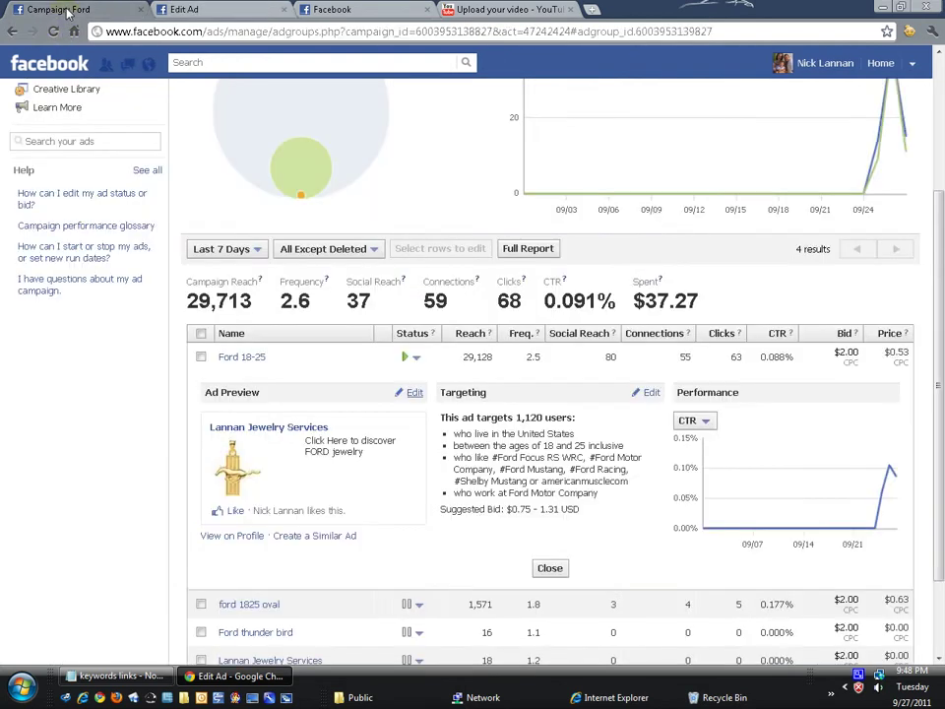
scroll(54, 356, up, 3)
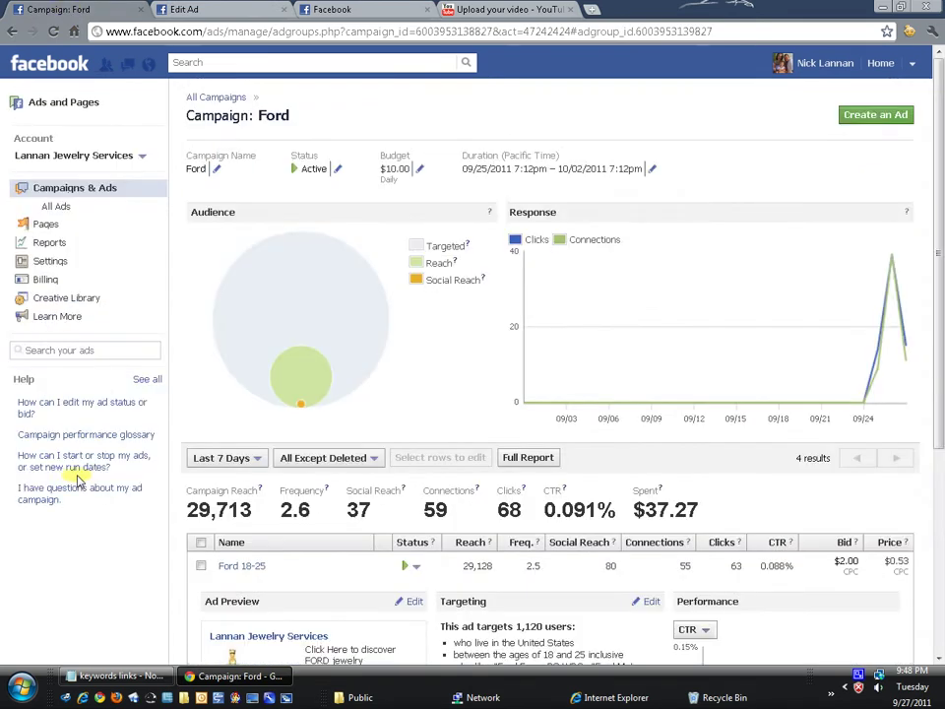
click(82, 161)
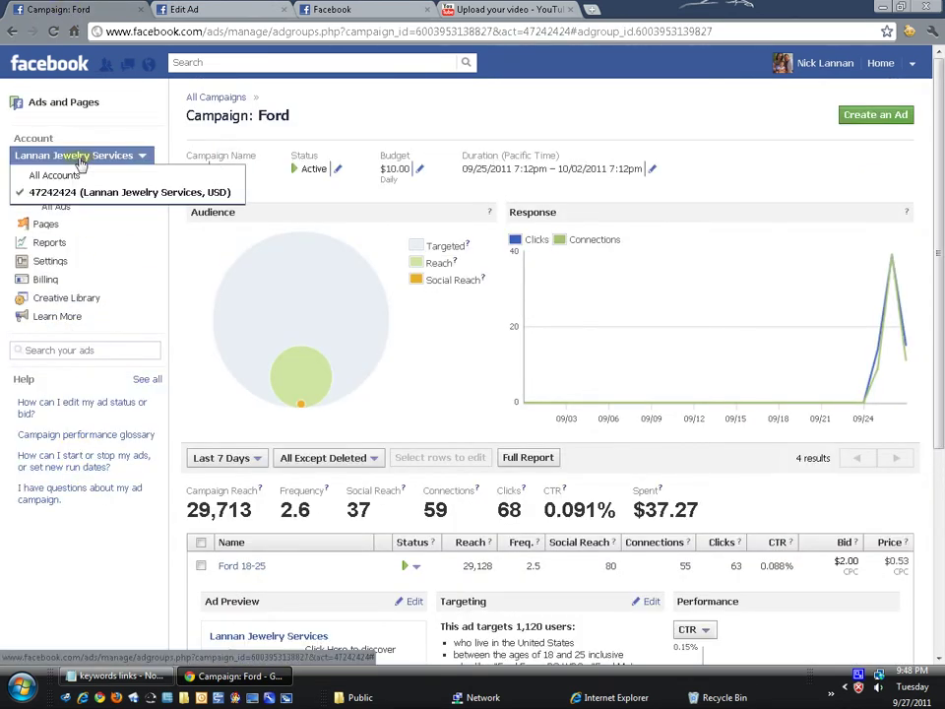
click(80, 158)
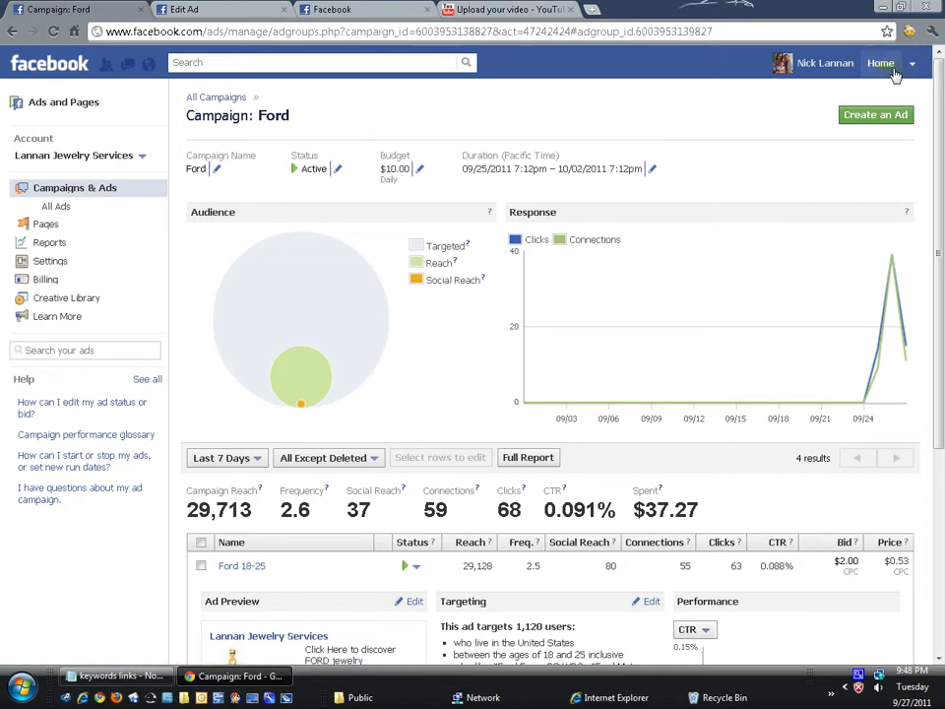
click(882, 64)
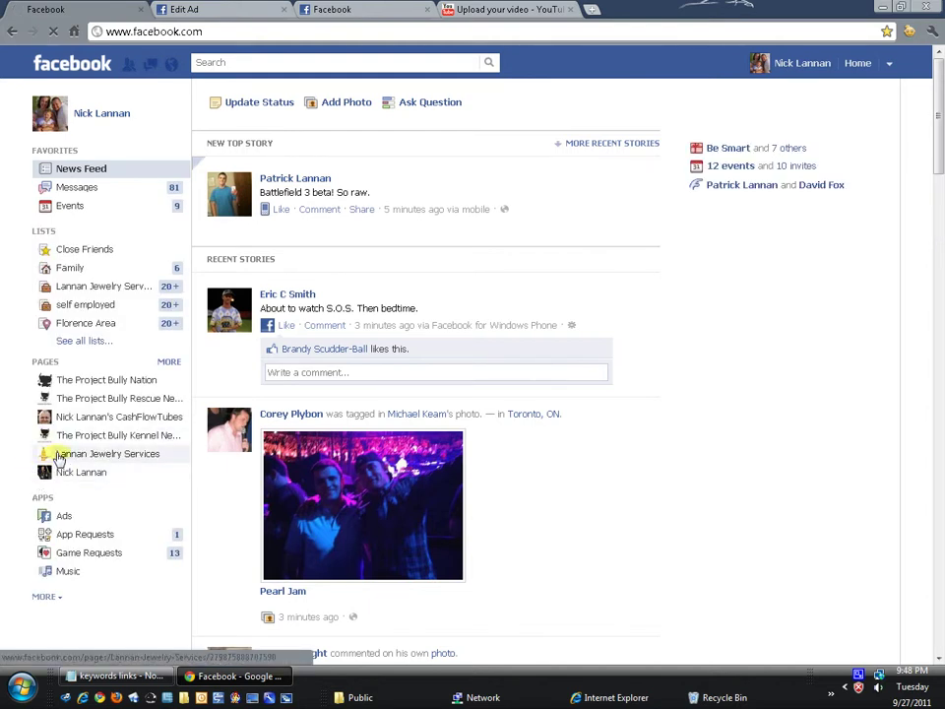
click(59, 458)
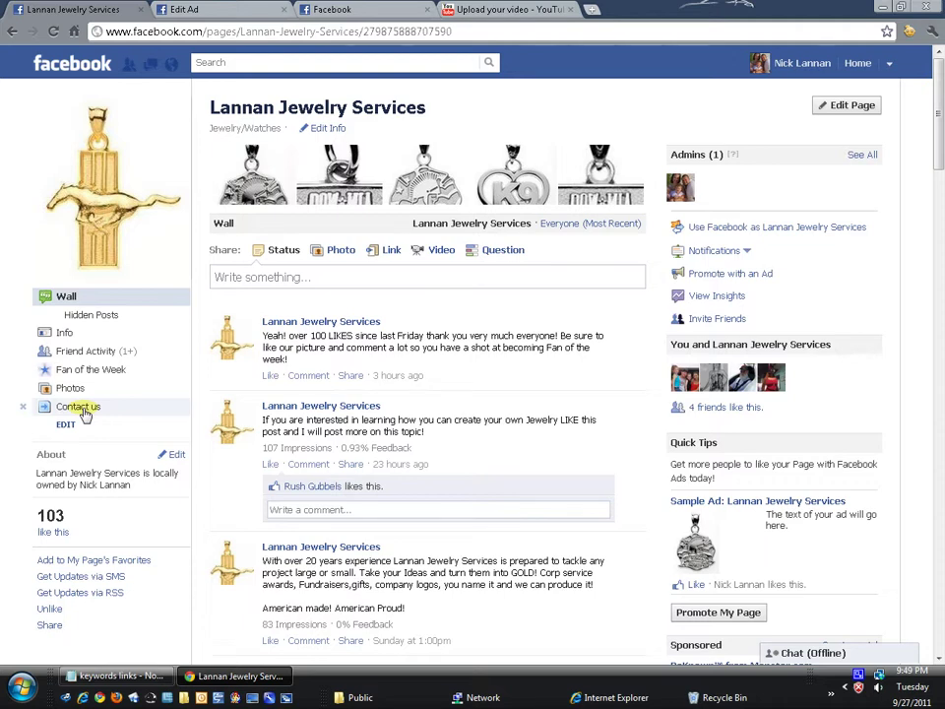
click(84, 414)
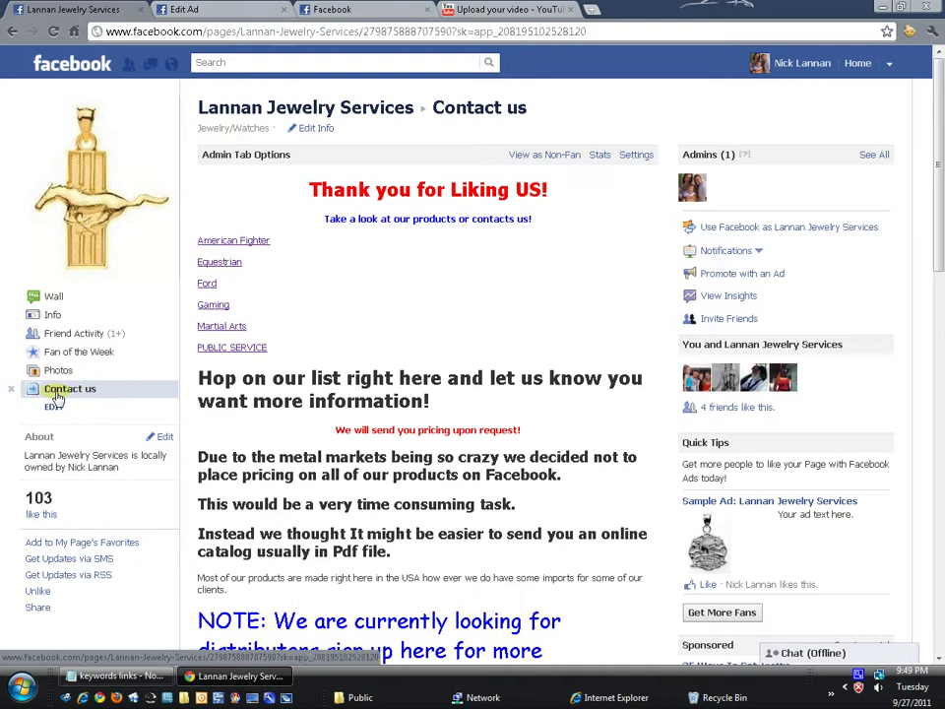
- View the Contact us tab as a non-fan and look over the whole welcome image
click(543, 157)
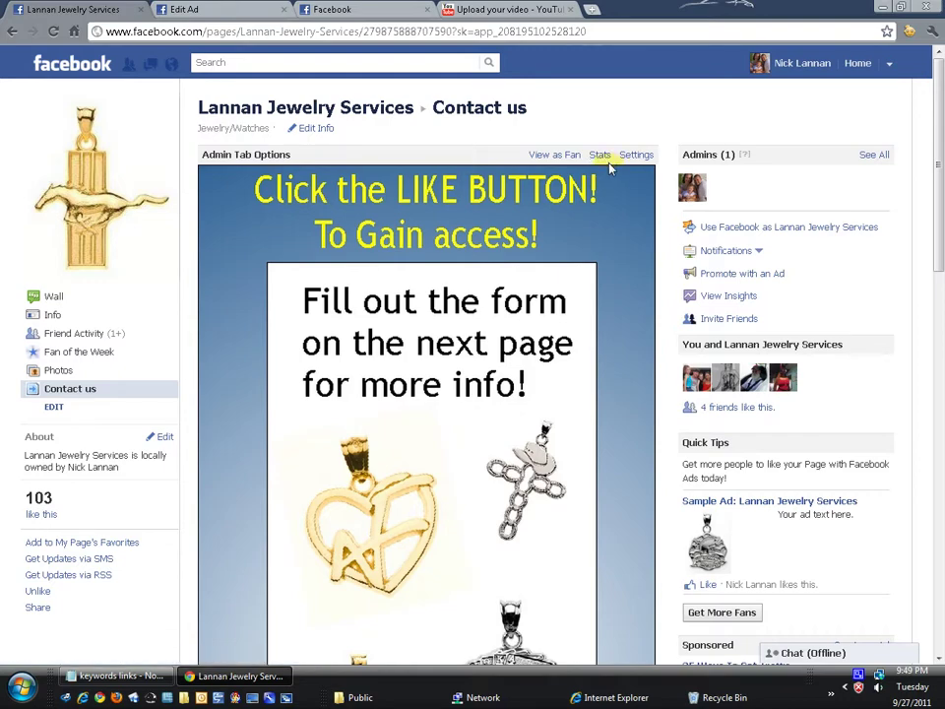
scroll(609, 167, down, 6)
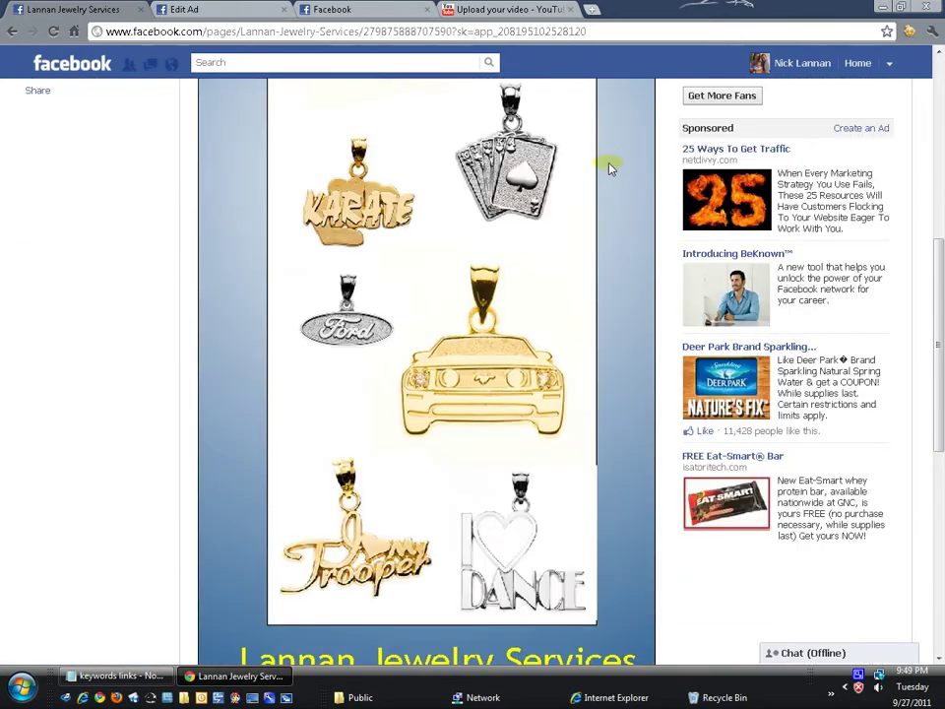
scroll(610, 168, up, 6)
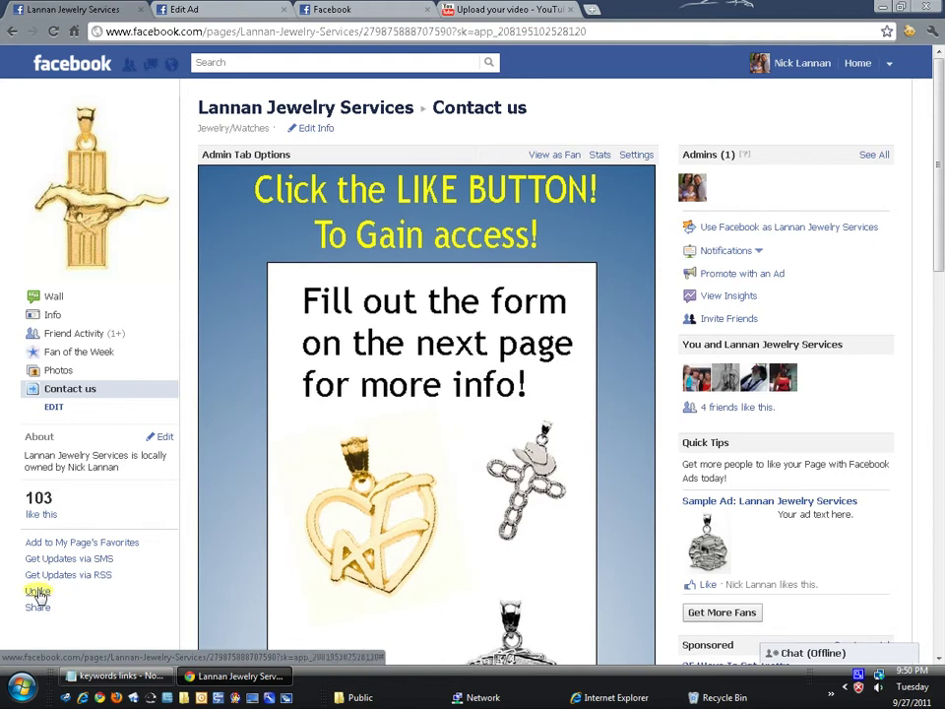
- Unlike the Lannan Jewelry Services page, look through its Contact us tab as a non-fan, and like the page again
click(37, 591)
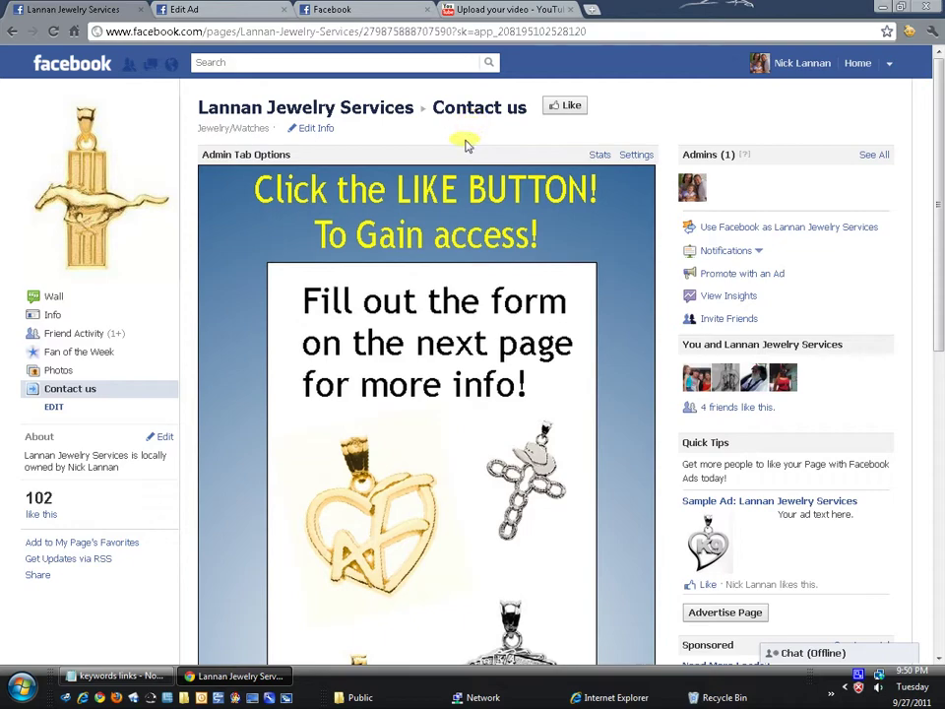
scroll(432, 270, down, 5)
scroll(430, 279, down, 2)
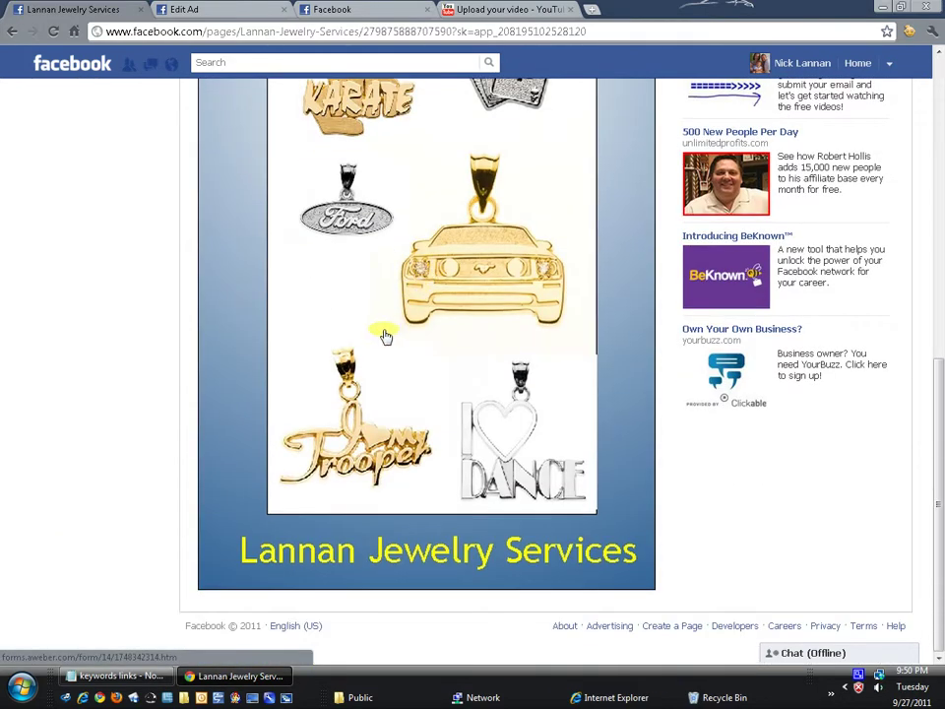
scroll(386, 336, up, 7)
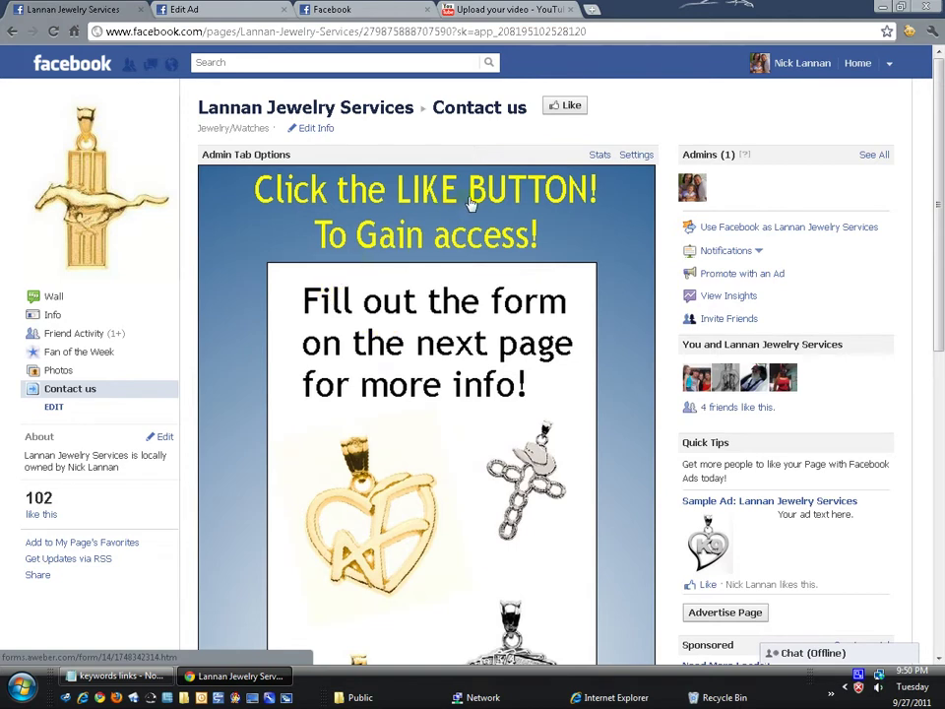
click(566, 107)
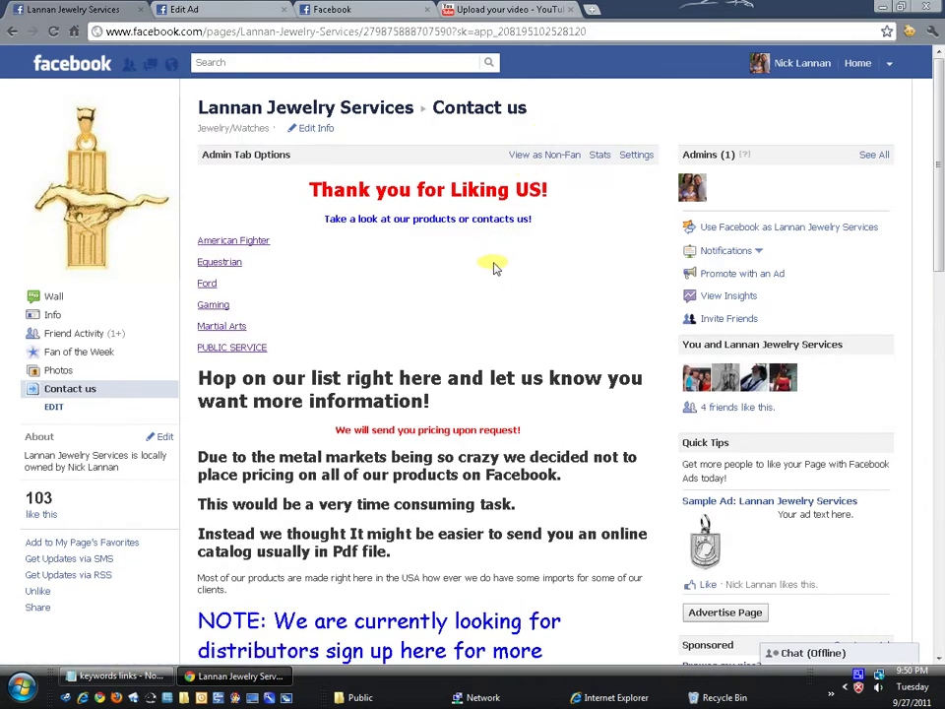
- Examine the fan version of the Contact us tab, including product links, information request form and ad banners, and return to the non-fan view
scroll(495, 276, down, 8)
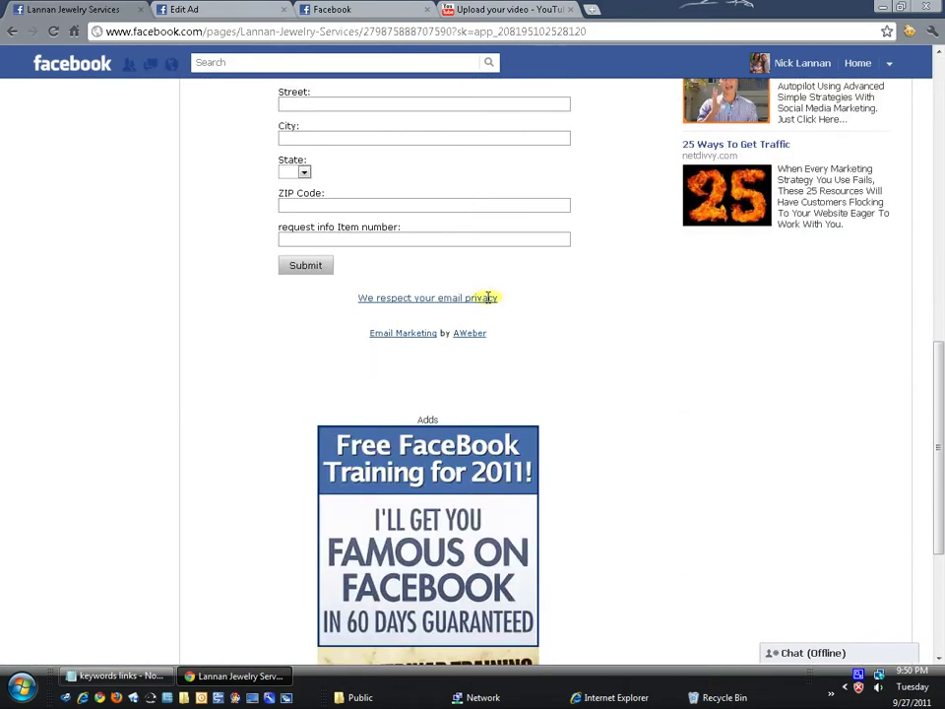
scroll(488, 297, up, 10)
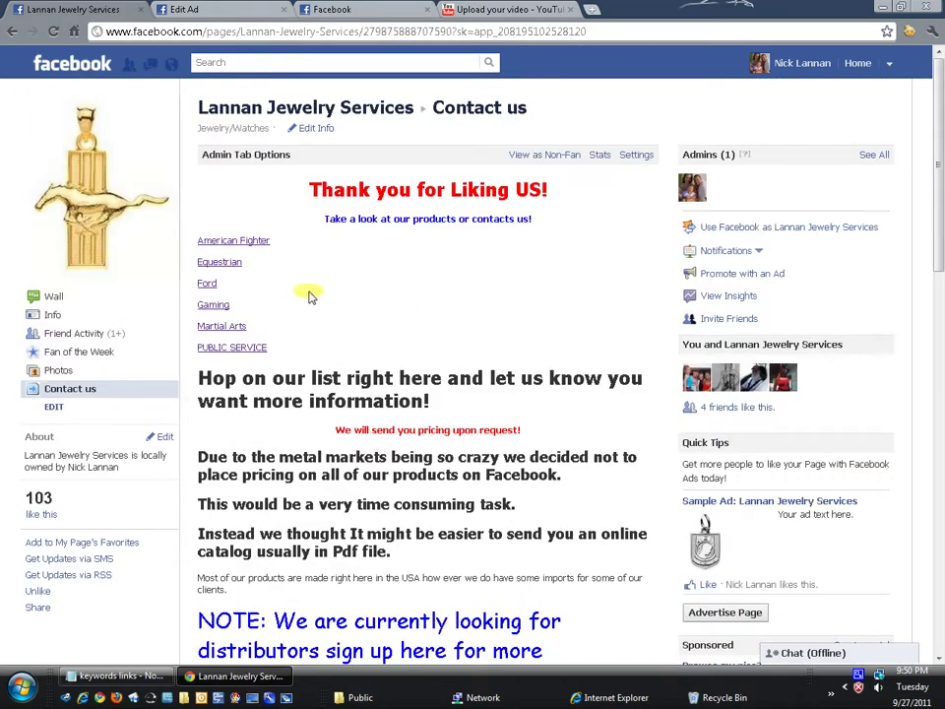
mouse_move(281, 355)
mouse_down()
mouse_move(232, 281)
mouse_move(237, 217)
mouse_move(236, 306)
mouse_move(253, 343)
mouse_move(290, 343)
mouse_up()
scroll(310, 354, down, 3)
scroll(310, 363, down, 2)
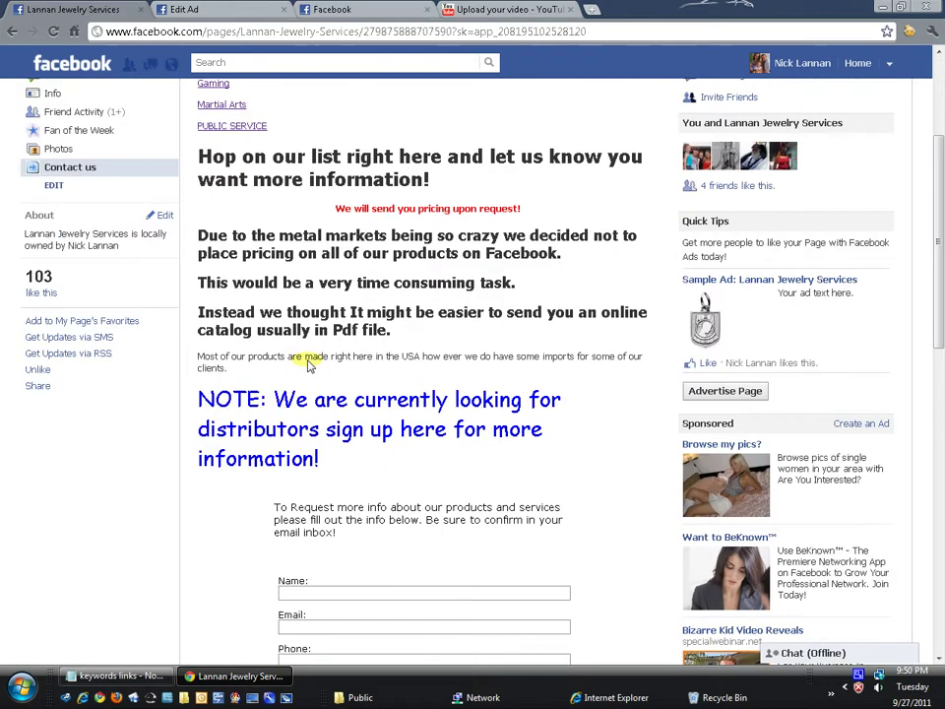
scroll(308, 364, down, 6)
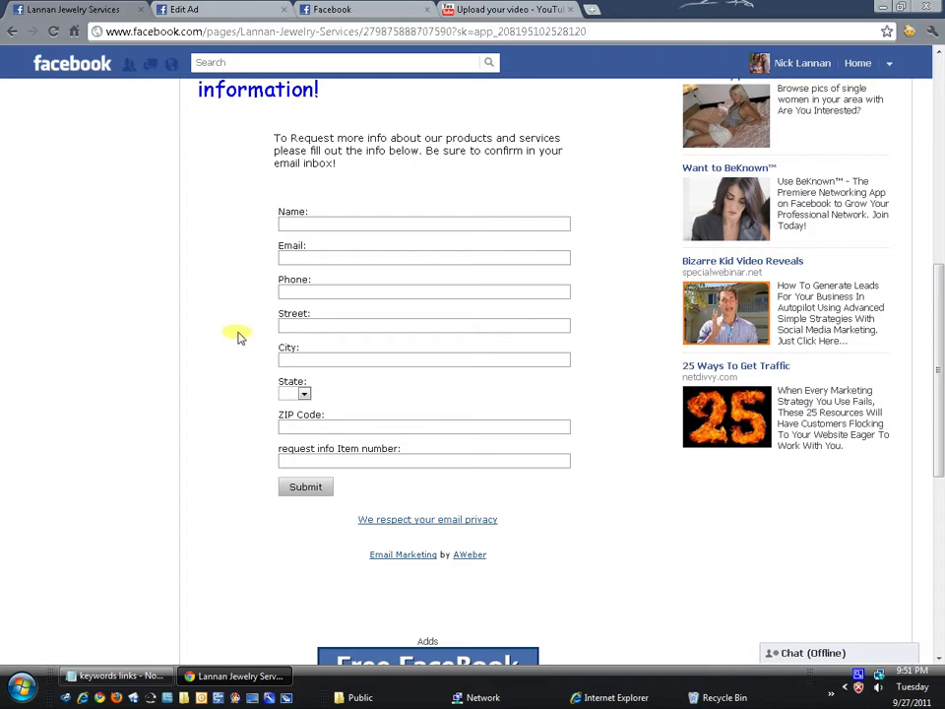
scroll(237, 336, down, 5)
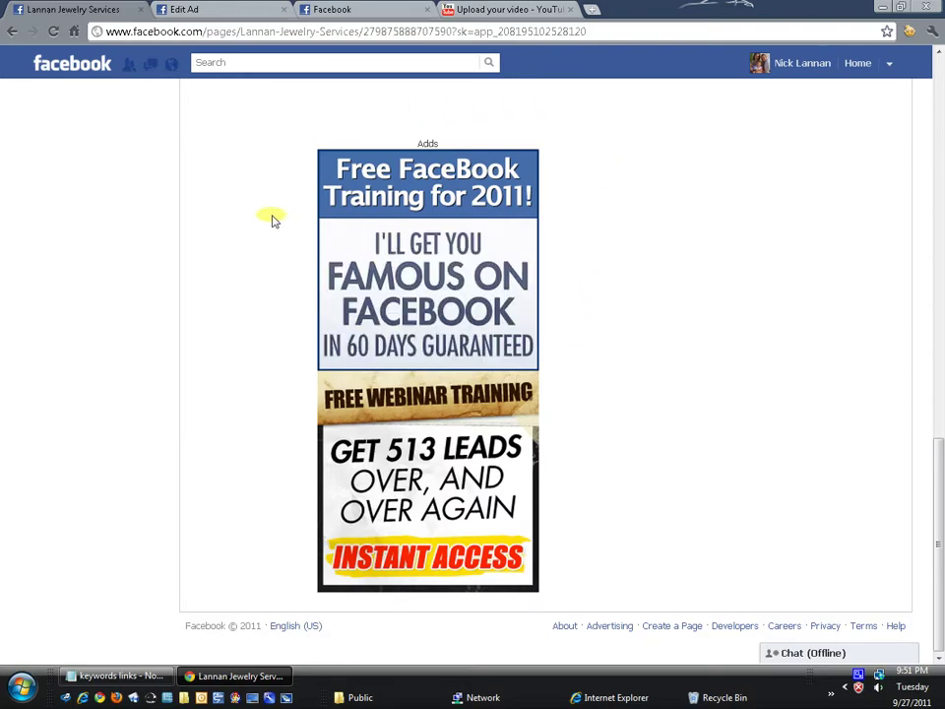
scroll(644, 505, up, 10)
scroll(525, 412, up, 4)
scroll(329, 334, down, 7)
scroll(369, 374, down, 4)
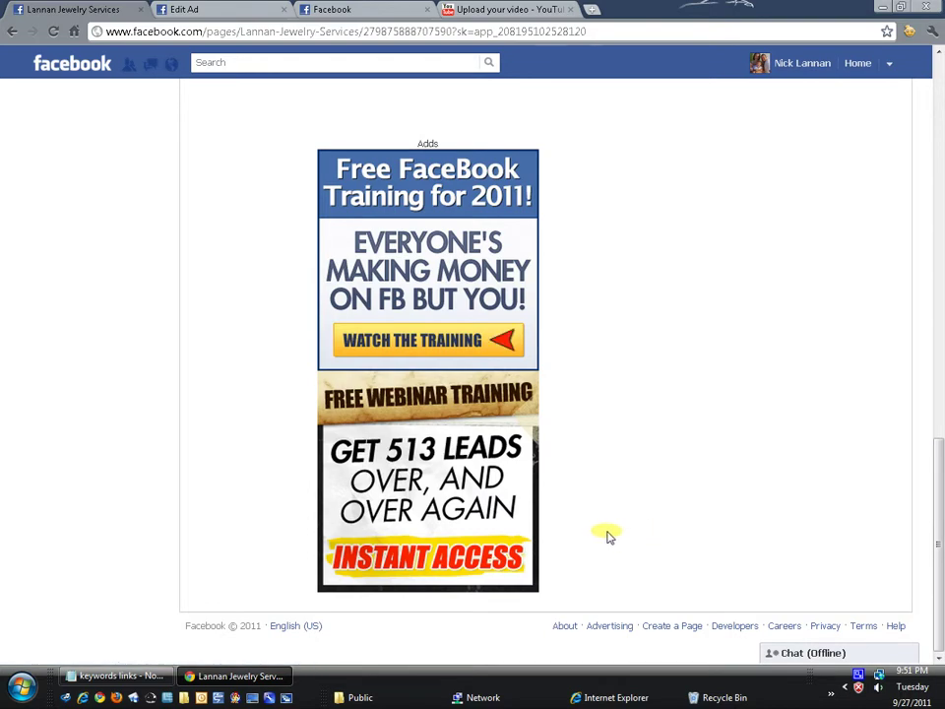
scroll(611, 536, up, 4)
scroll(605, 537, up, 8)
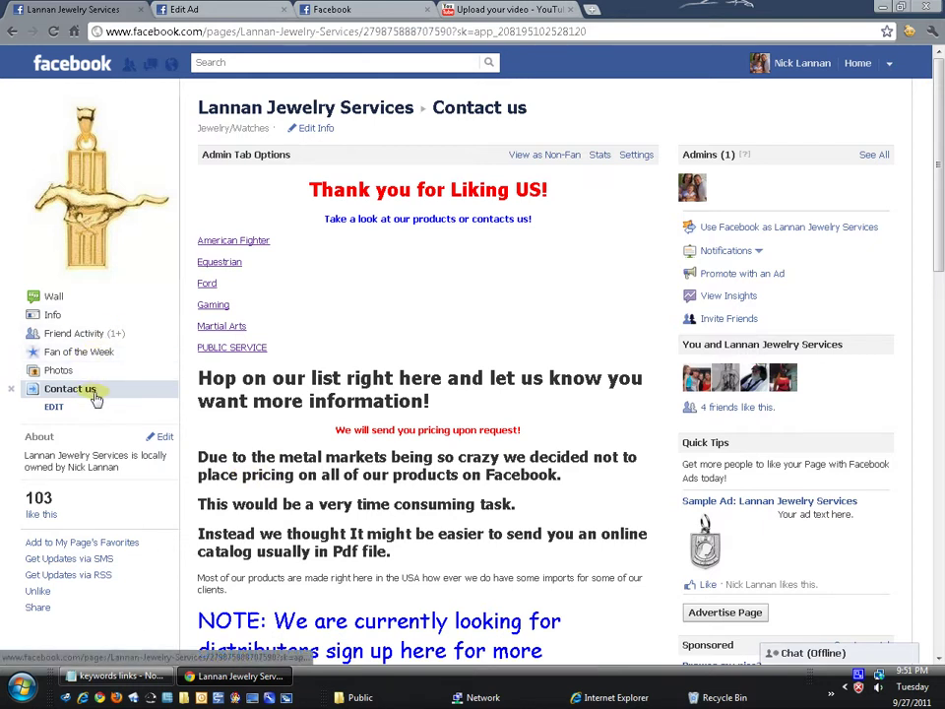
click(533, 157)
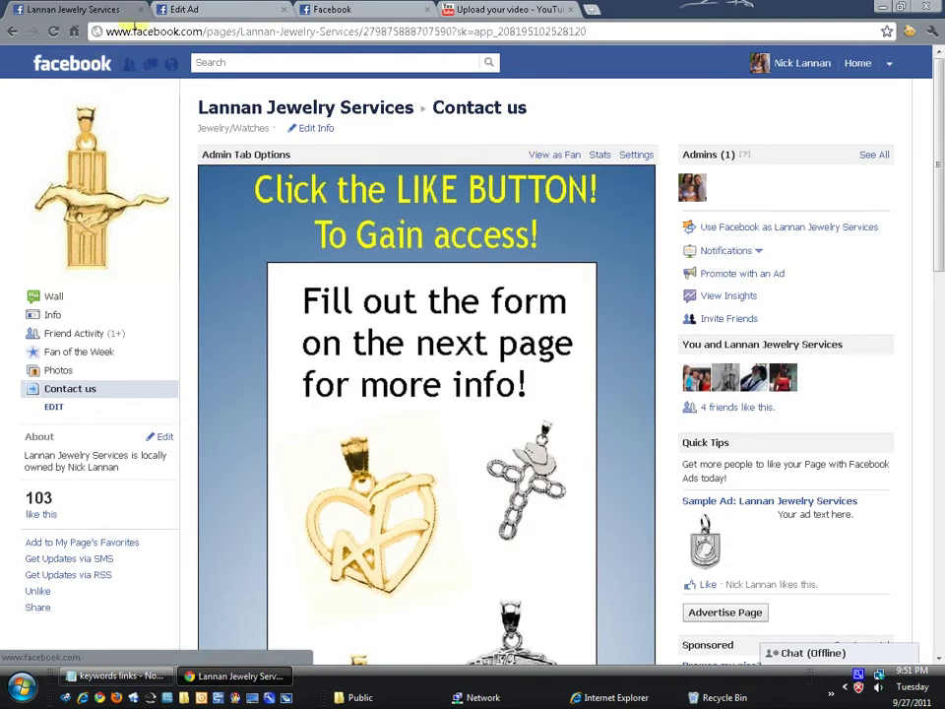
- Go back to the ad being edited and select Contact us again as its destination tab
click(179, 10)
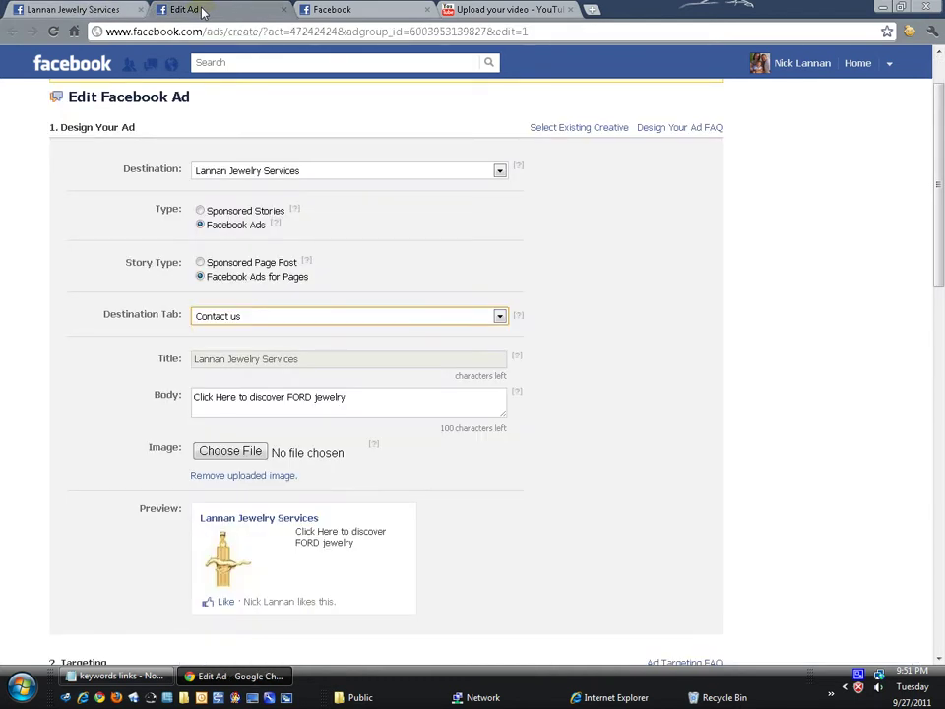
click(334, 316)
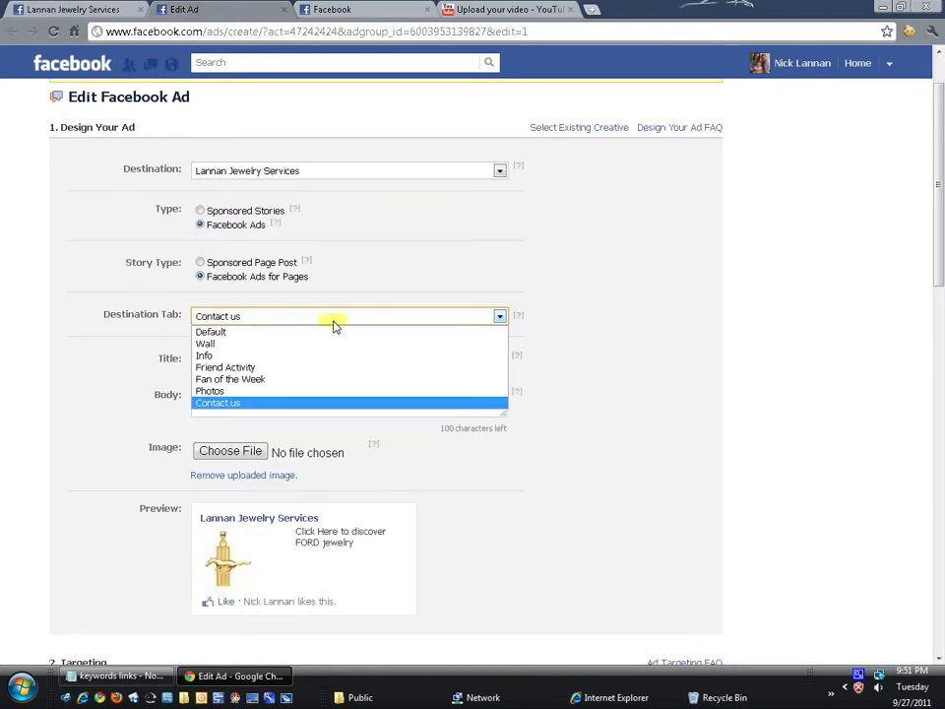
click(323, 406)
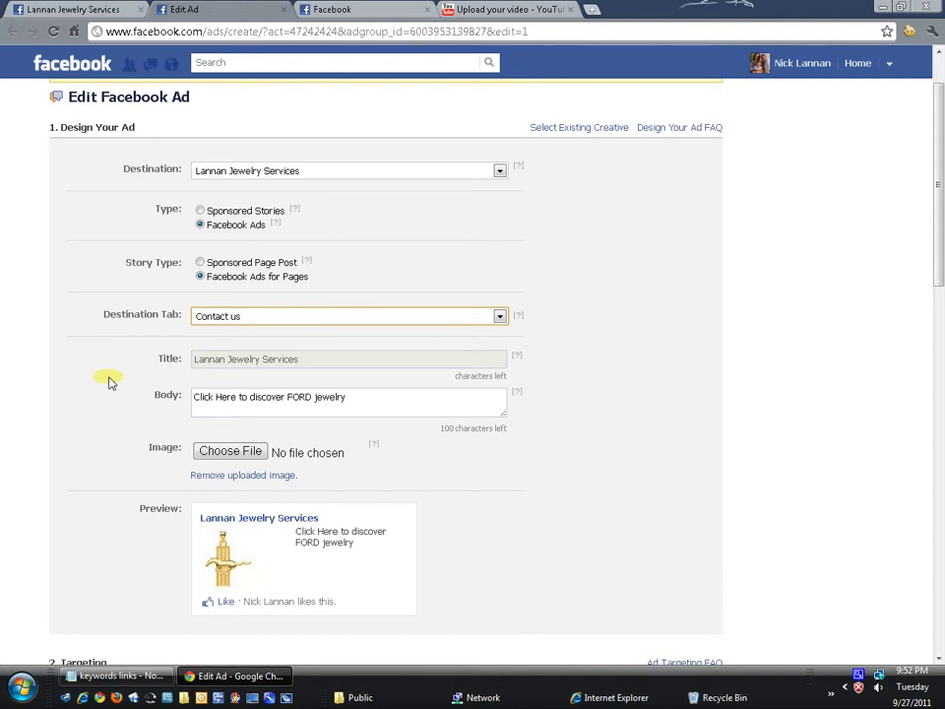
- Examine the Ford jewelry ad's preview, location, demographics, precise interests, workplace, connections and pricing settings
scroll(110, 376, down, 3)
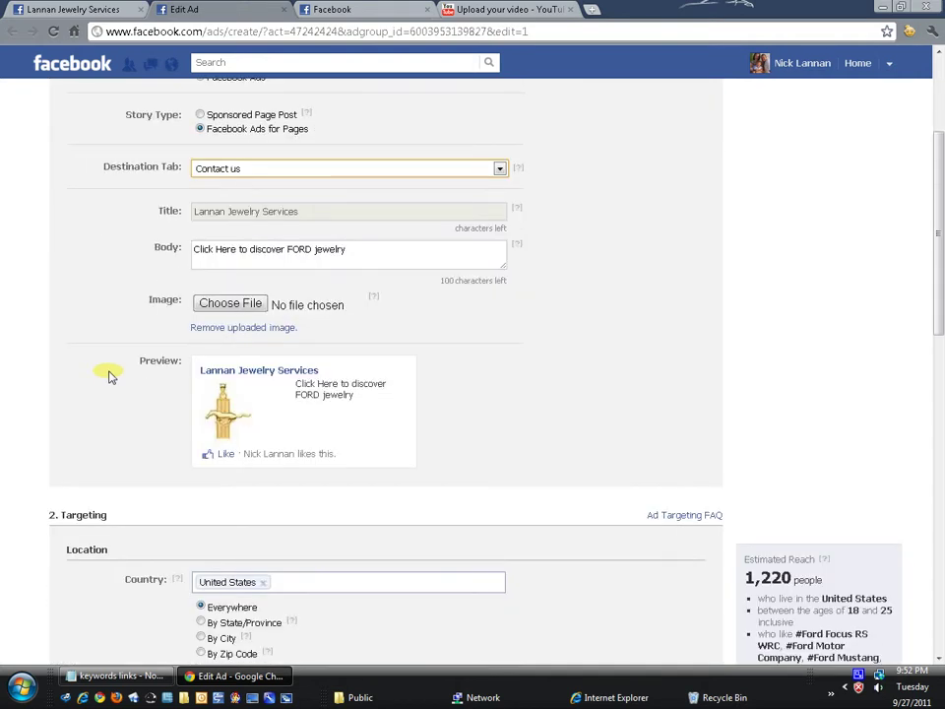
scroll(111, 374, down, 1)
scroll(110, 374, down, 4)
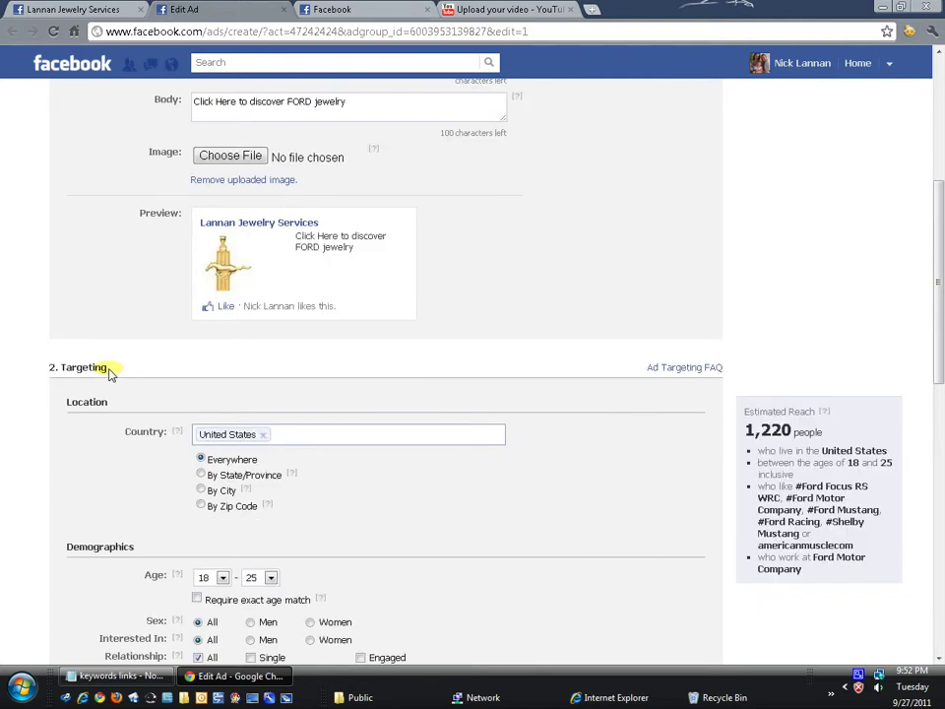
scroll(111, 374, up, 1)
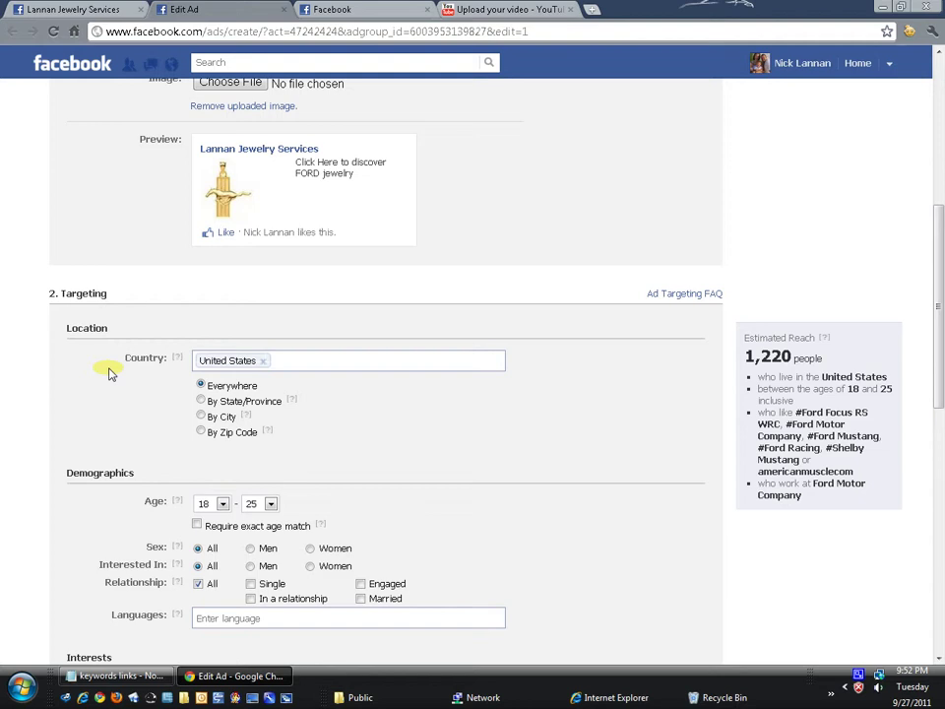
scroll(111, 374, down, 1)
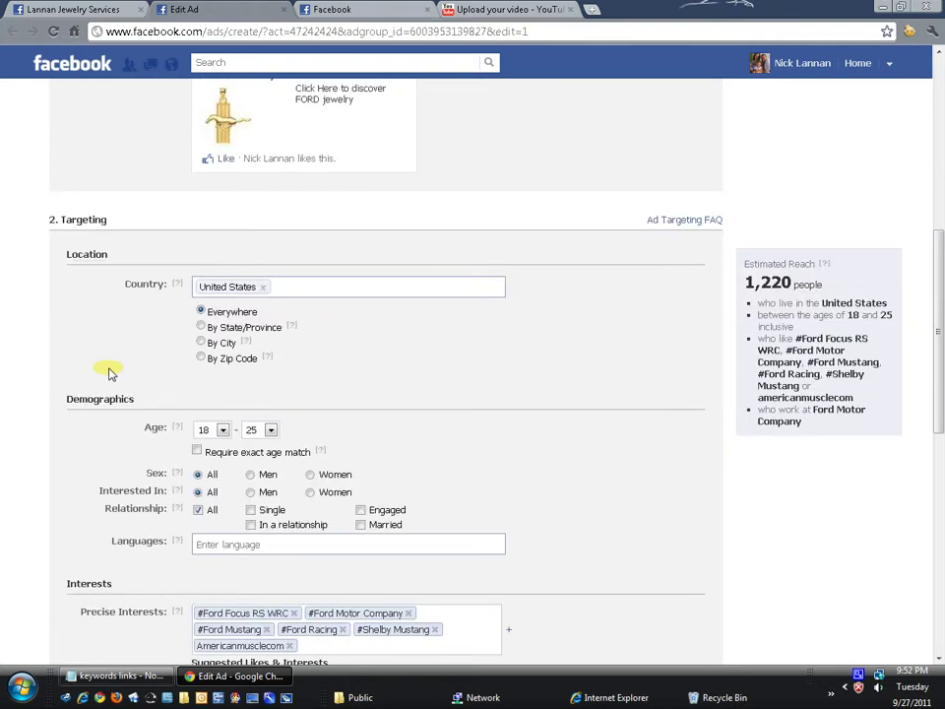
scroll(110, 373, down, 5)
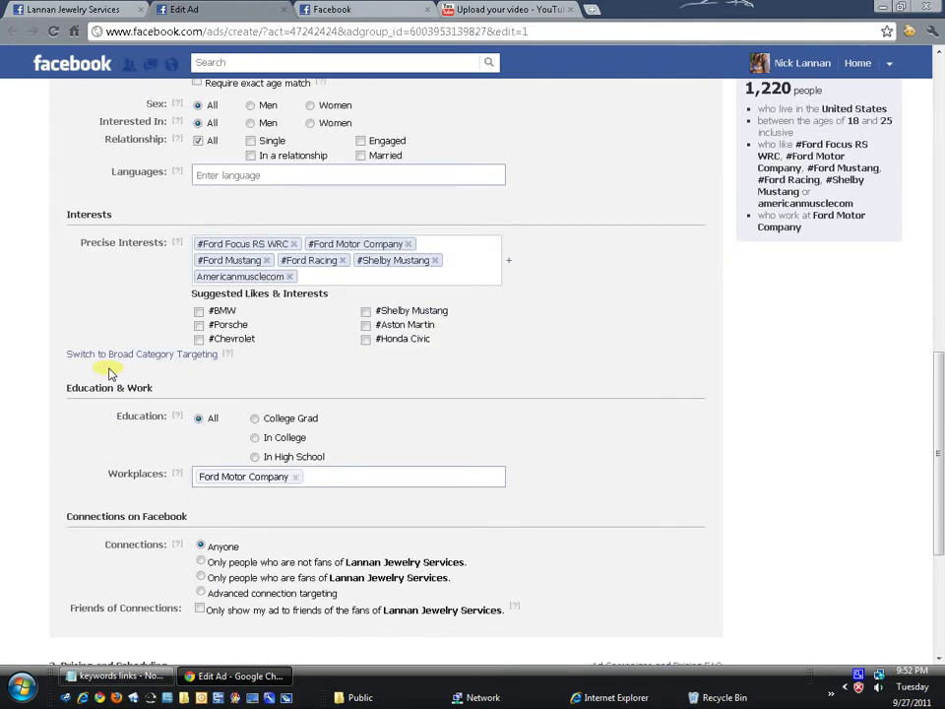
scroll(110, 373, down, 3)
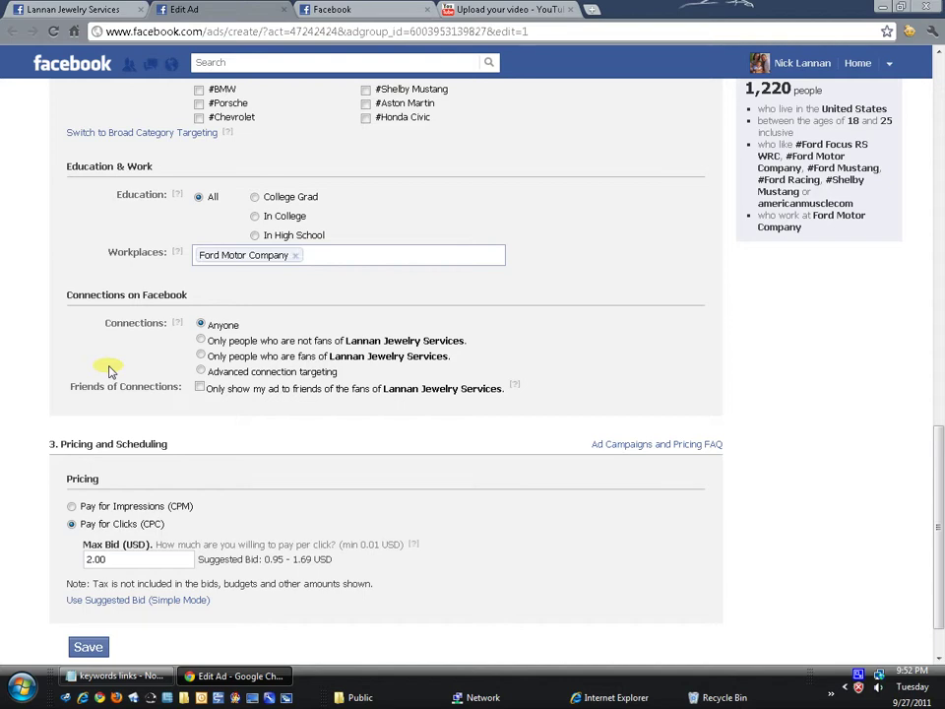
scroll(110, 371, up, 3)
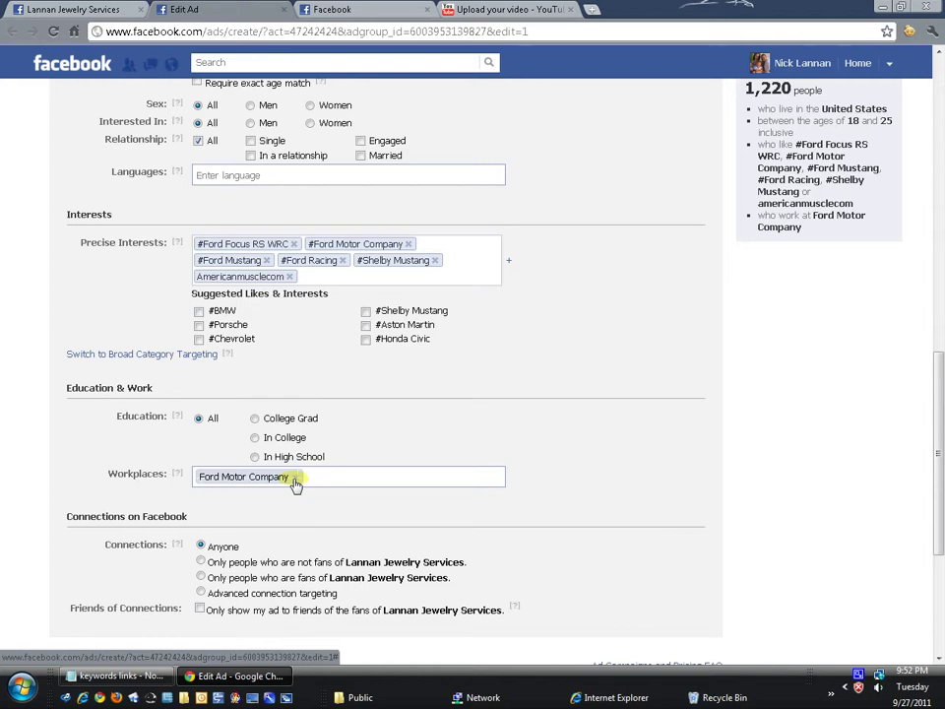
scroll(296, 483, up, 4)
scroll(295, 482, up, 8)
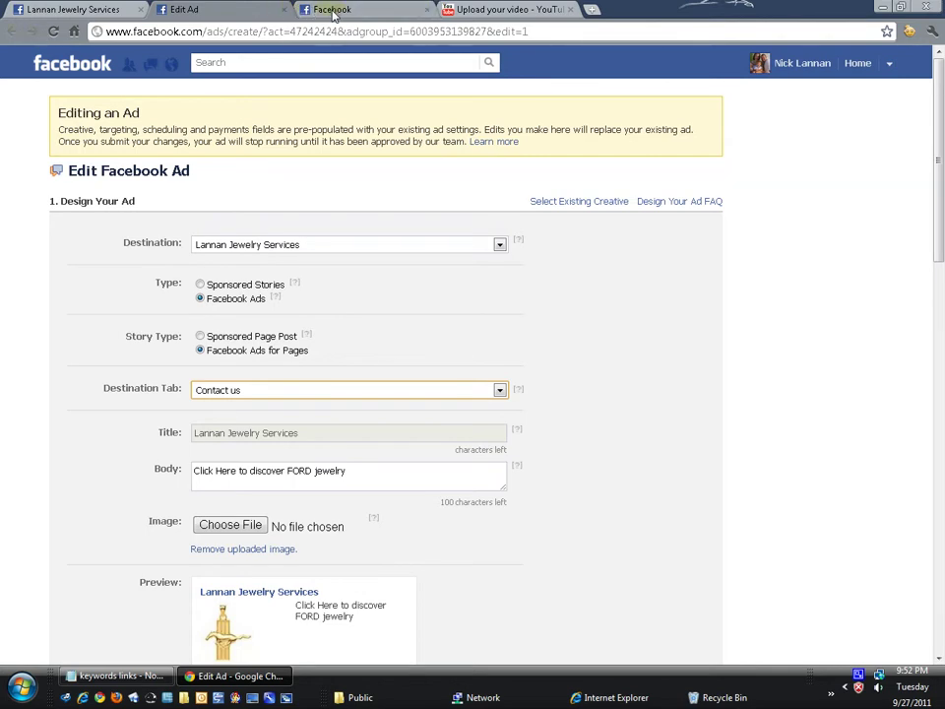
- Save the edited ad and start creating a similar ad from Ford 18-25
scroll(168, 437, down, 12)
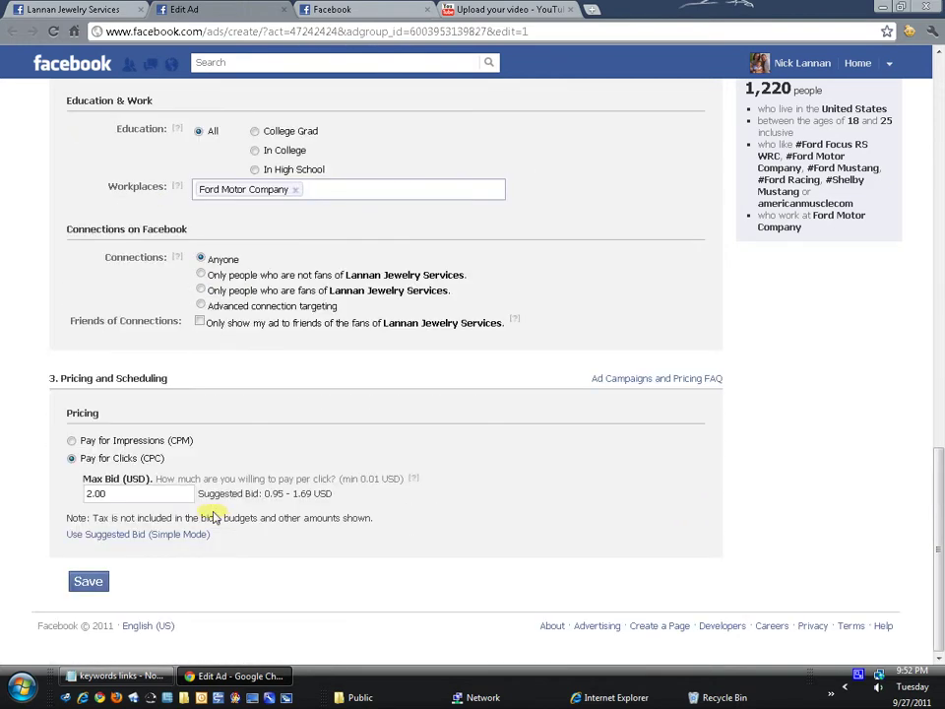
click(86, 581)
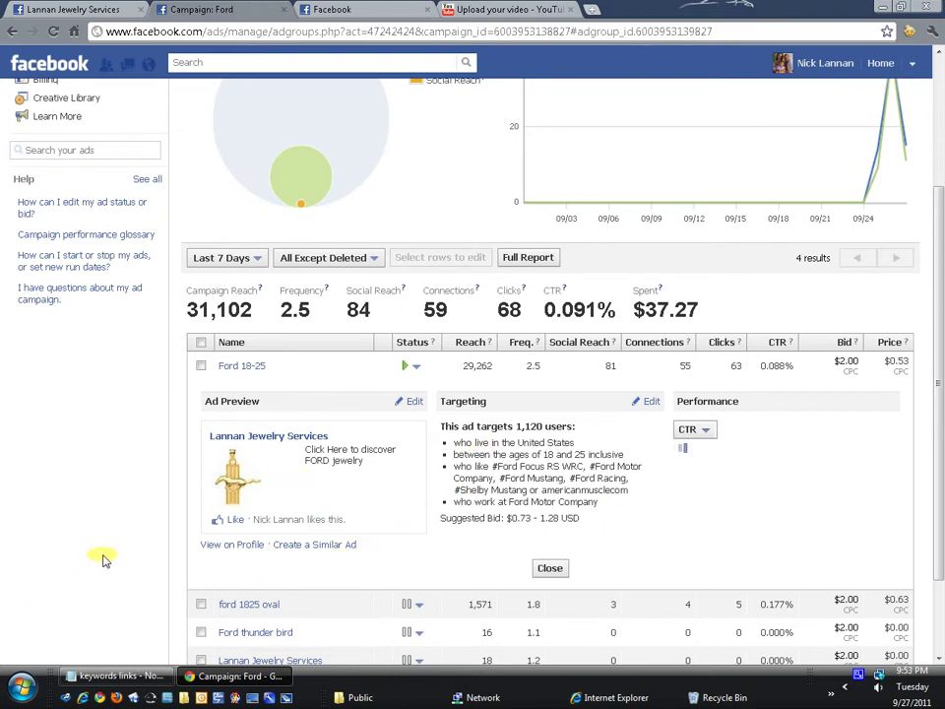
scroll(103, 559, down, 2)
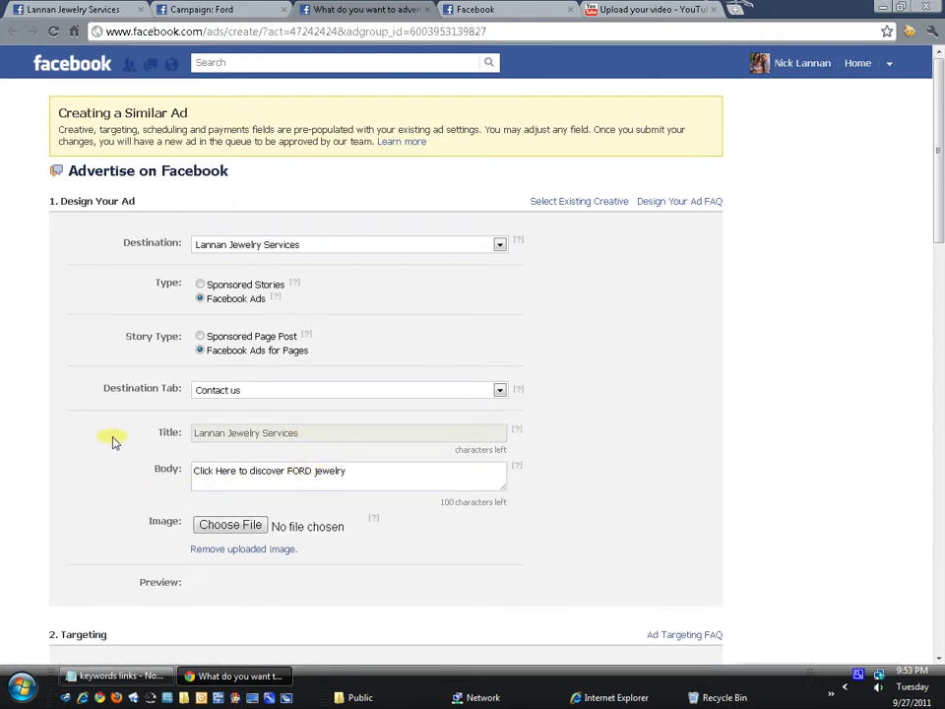
- Set the similar ad's target age range to 25–35
scroll(112, 442, down, 1)
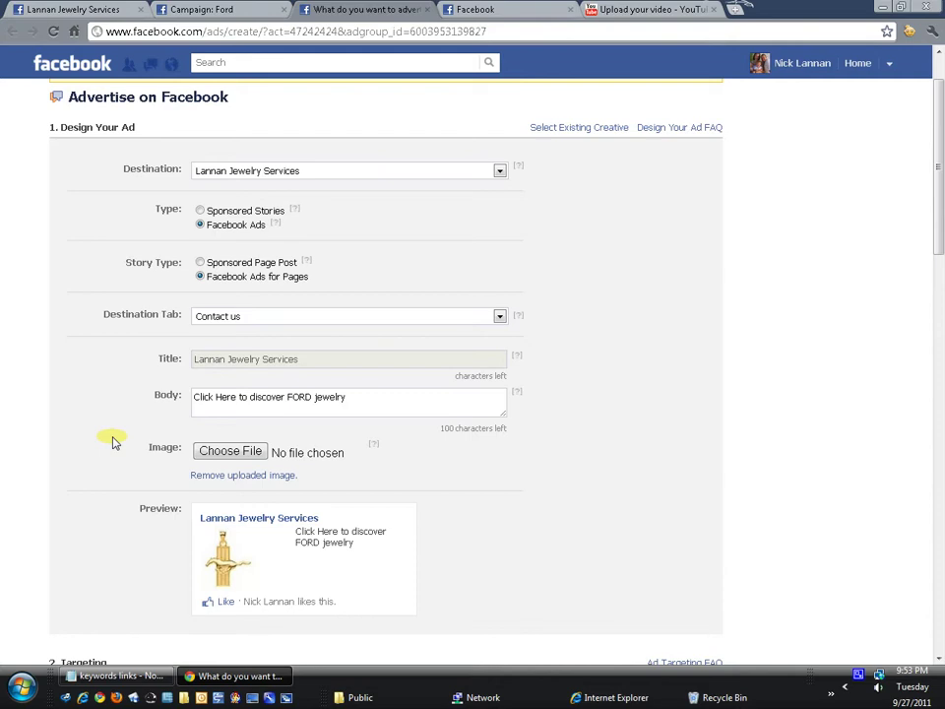
scroll(112, 442, down, 5)
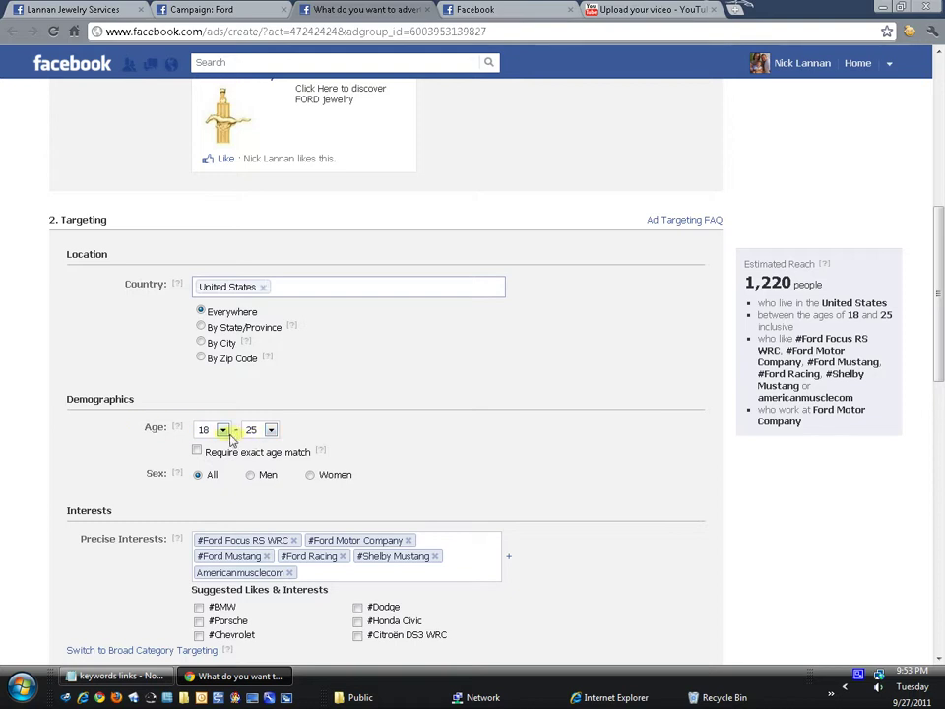
click(222, 430)
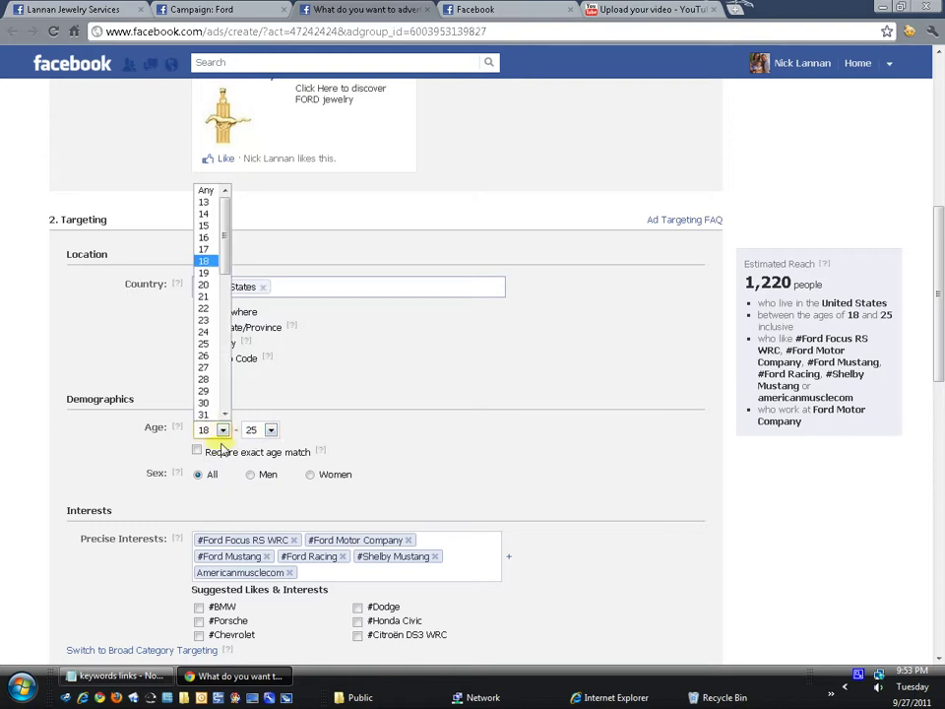
click(203, 344)
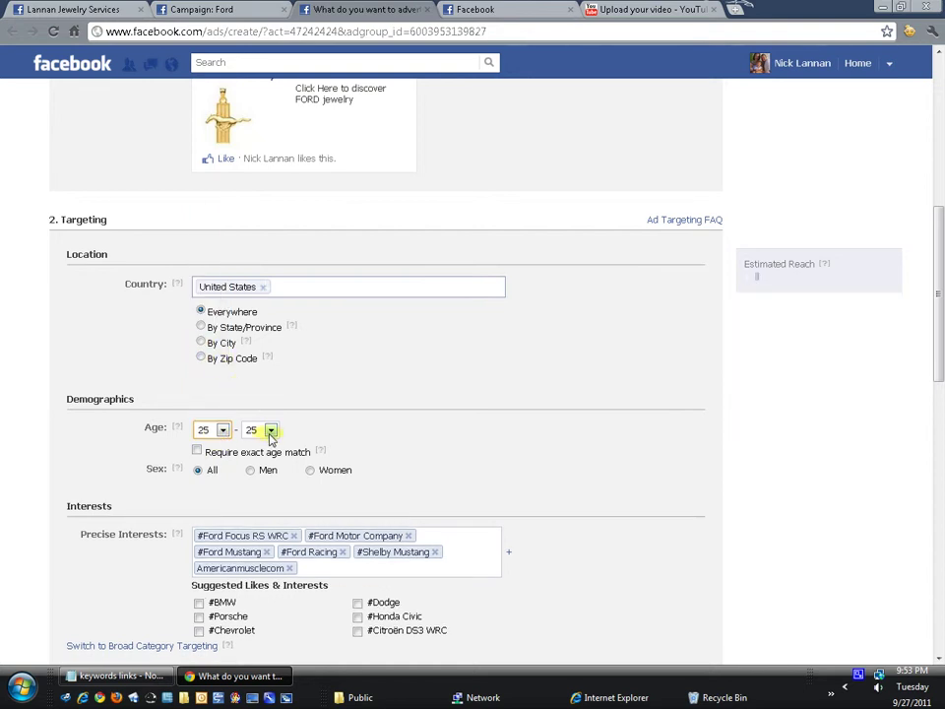
click(269, 430)
scroll(258, 406, down, 2)
click(254, 374)
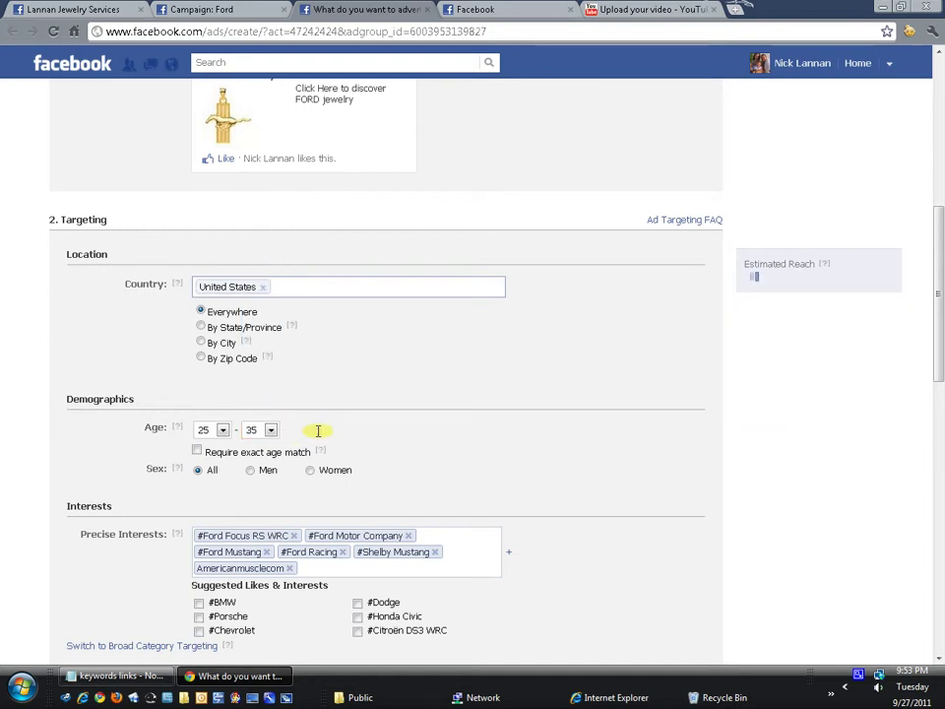
- Change the target age range to 35–64
click(224, 434)
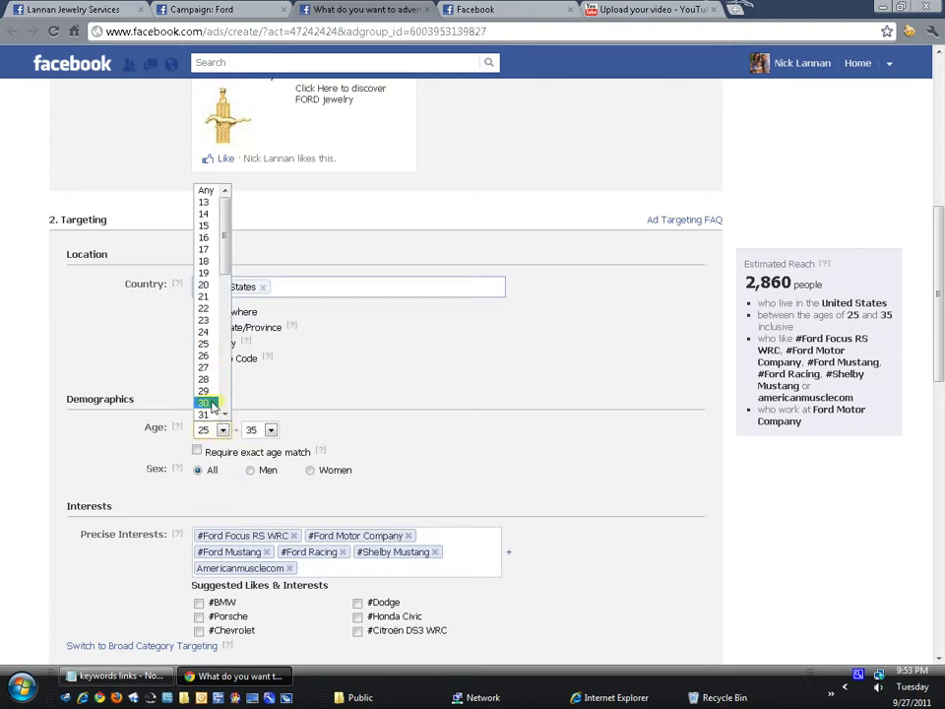
scroll(218, 415, down, 2)
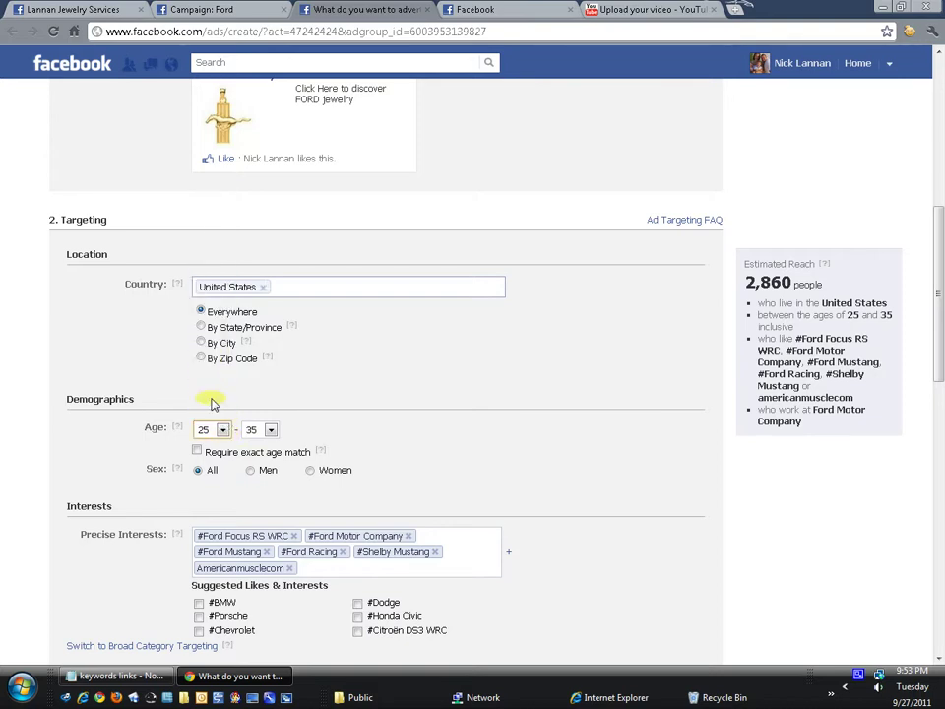
click(212, 402)
click(270, 430)
scroll(254, 407, down, 5)
scroll(254, 408, down, 2)
click(258, 413)
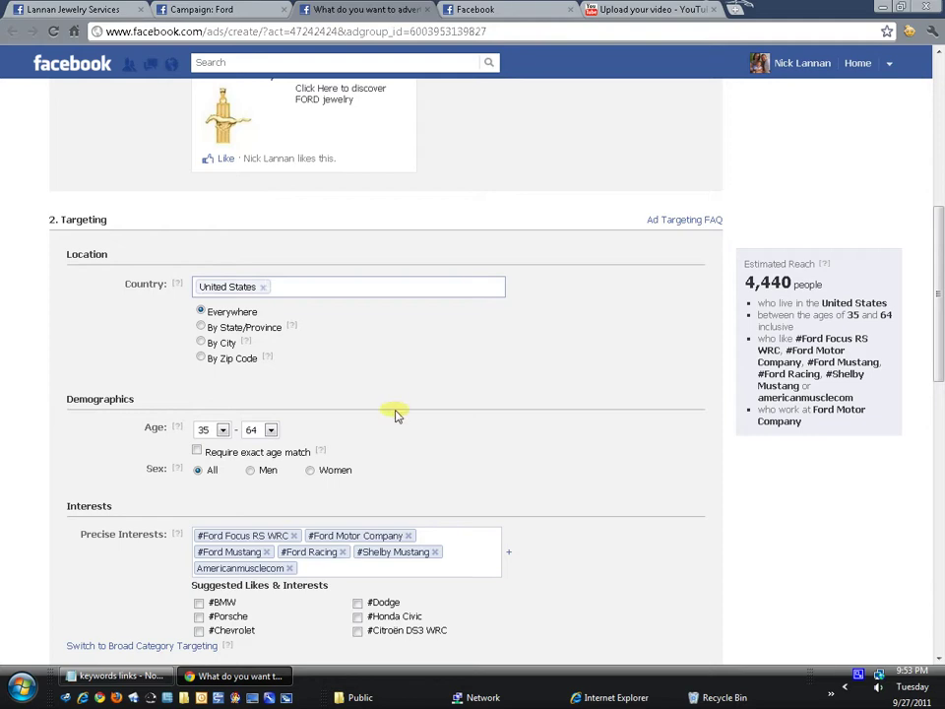
- Examine the estimated reach for ages 35–64 along with the precise interests and workplace targeting behind it
drag(744, 284, 824, 286)
click(508, 364)
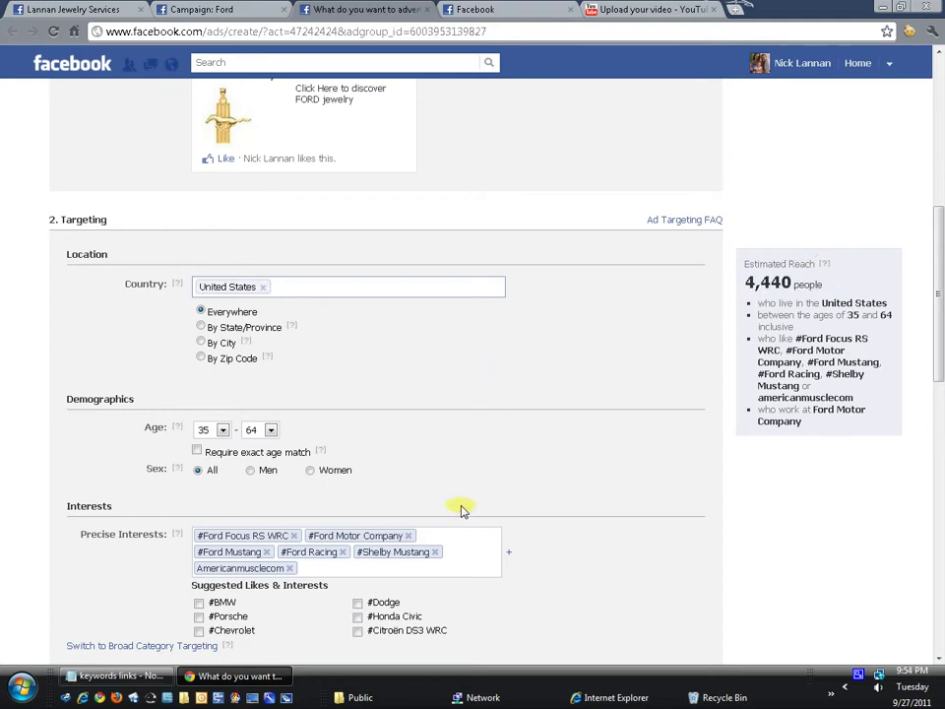
scroll(464, 506, down, 5)
click(319, 507)
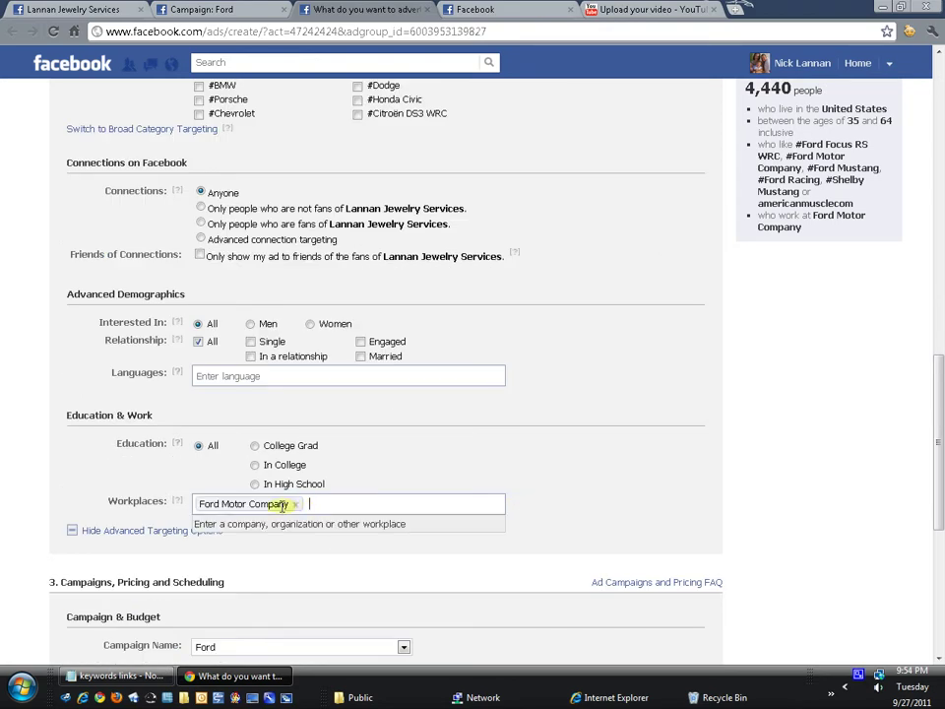
scroll(744, 505, up, 1)
scroll(744, 505, up, 4)
scroll(678, 493, down, 1)
scroll(677, 493, up, 1)
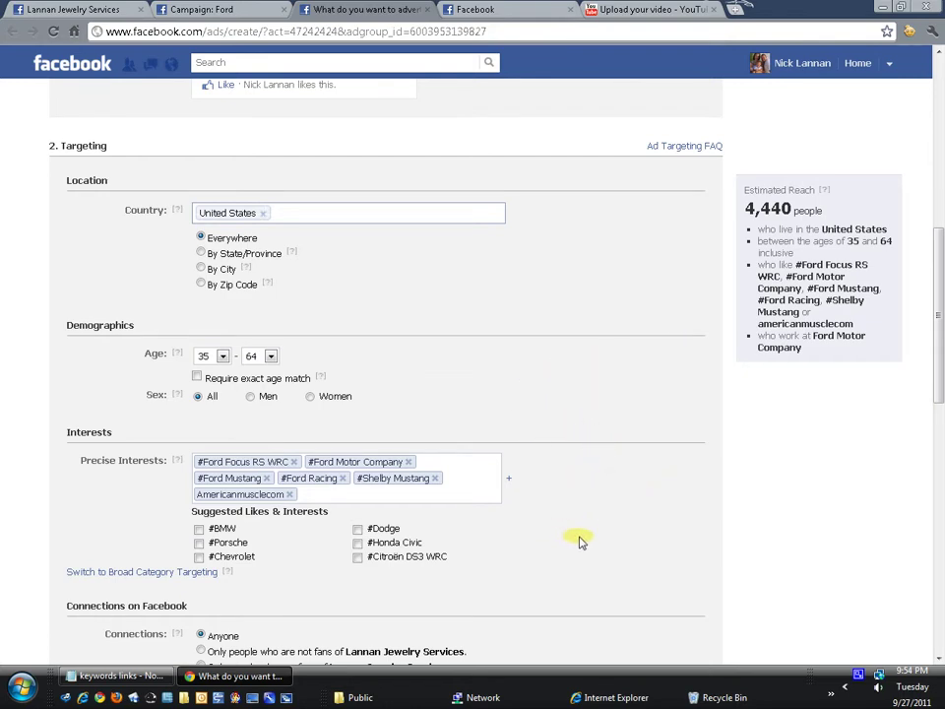
scroll(580, 541, down, 3)
scroll(574, 535, up, 3)
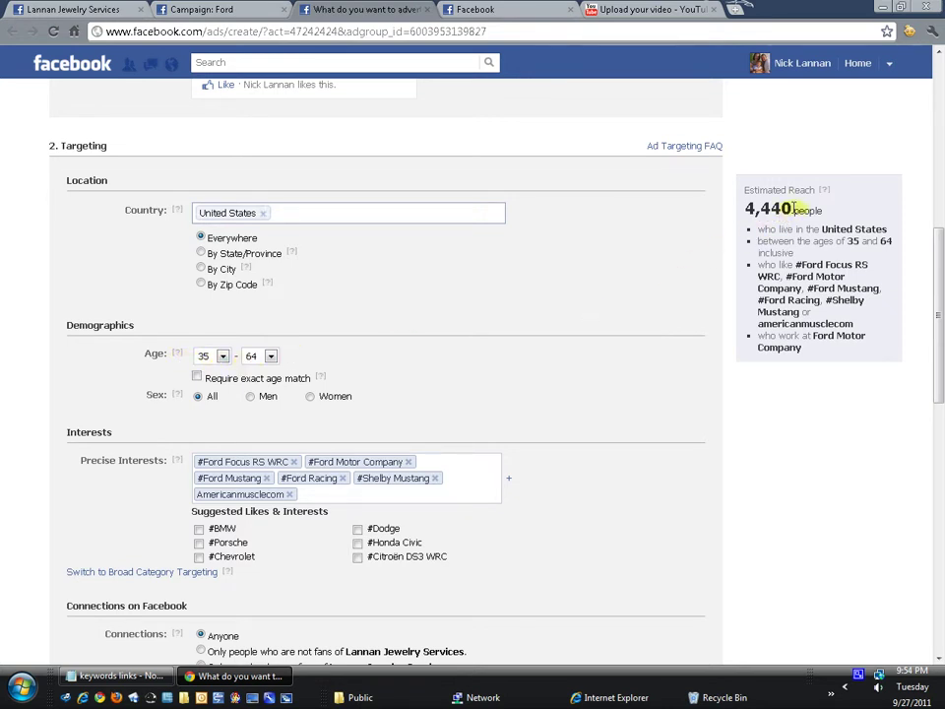
drag(785, 207, 736, 207)
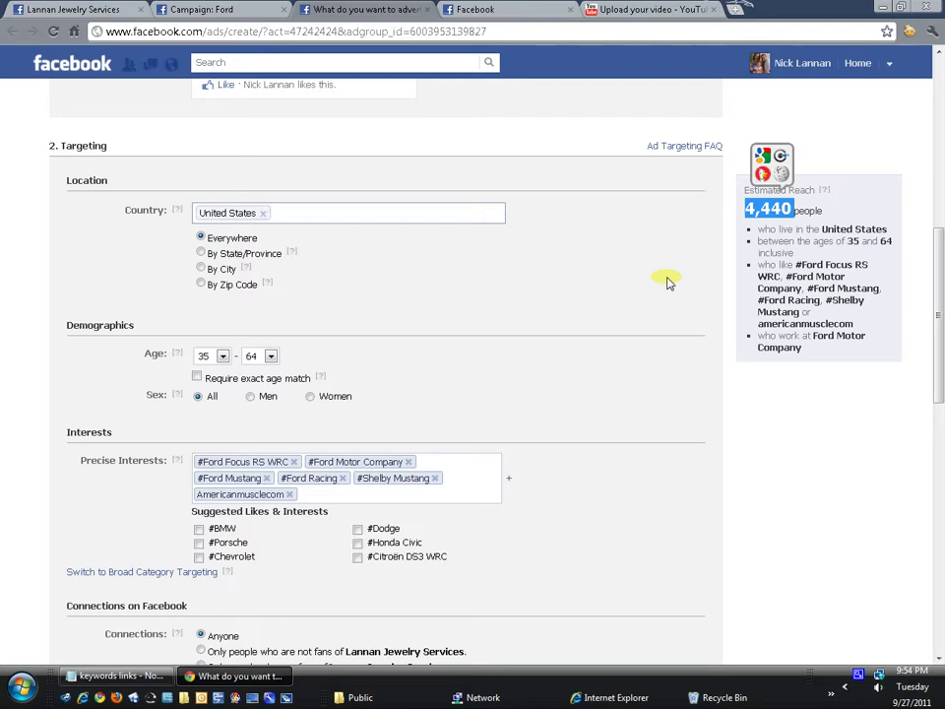
click(666, 283)
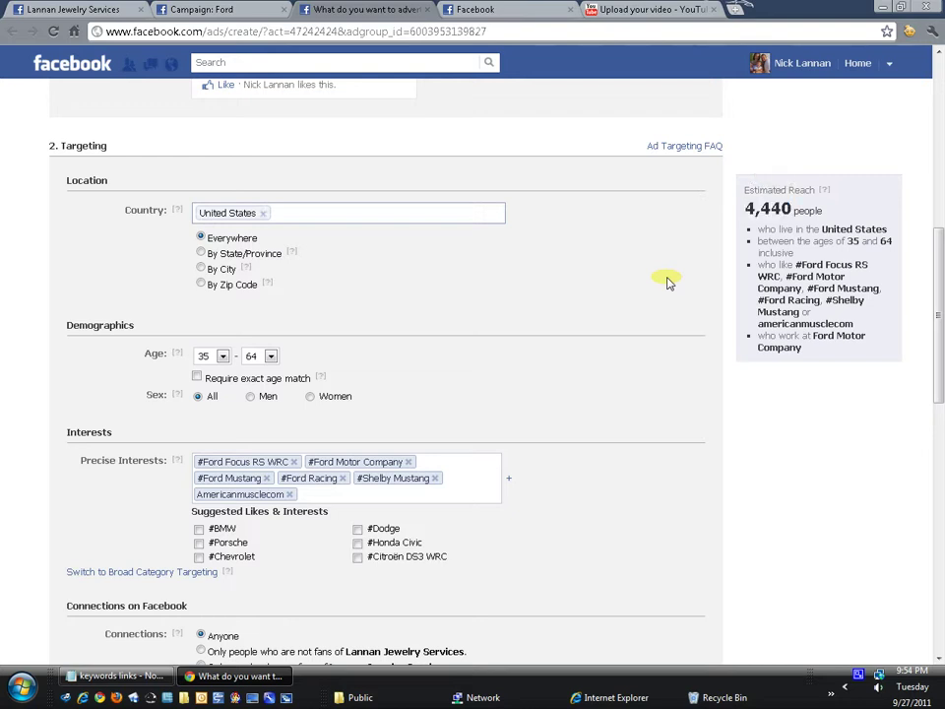
- Set the target age range to 18–25 to compare its estimated reach
click(222, 356)
click(211, 383)
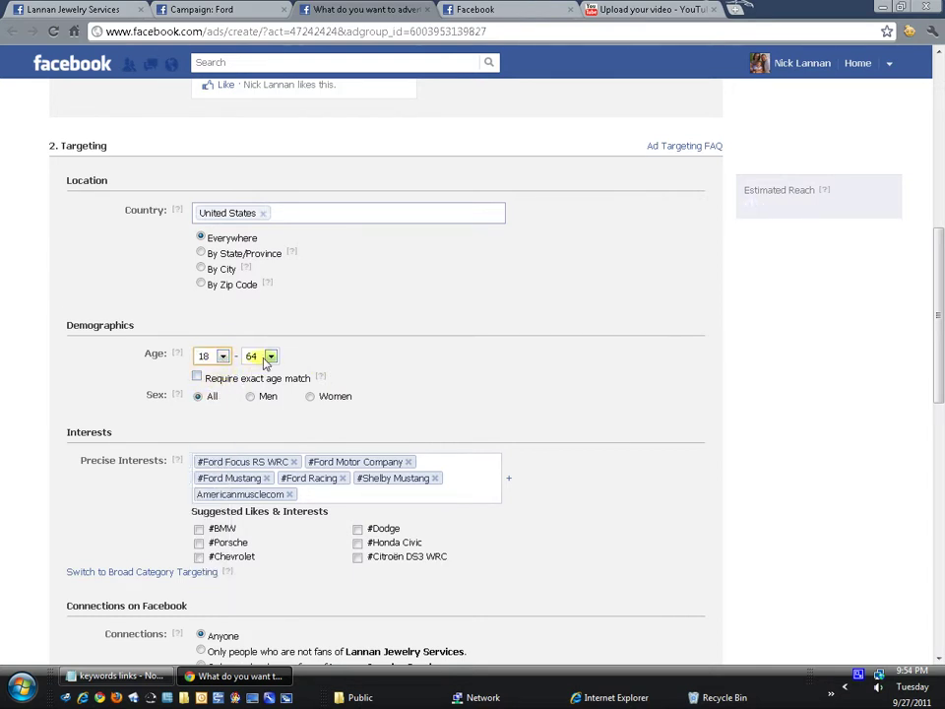
click(270, 356)
drag(277, 527, 296, 396)
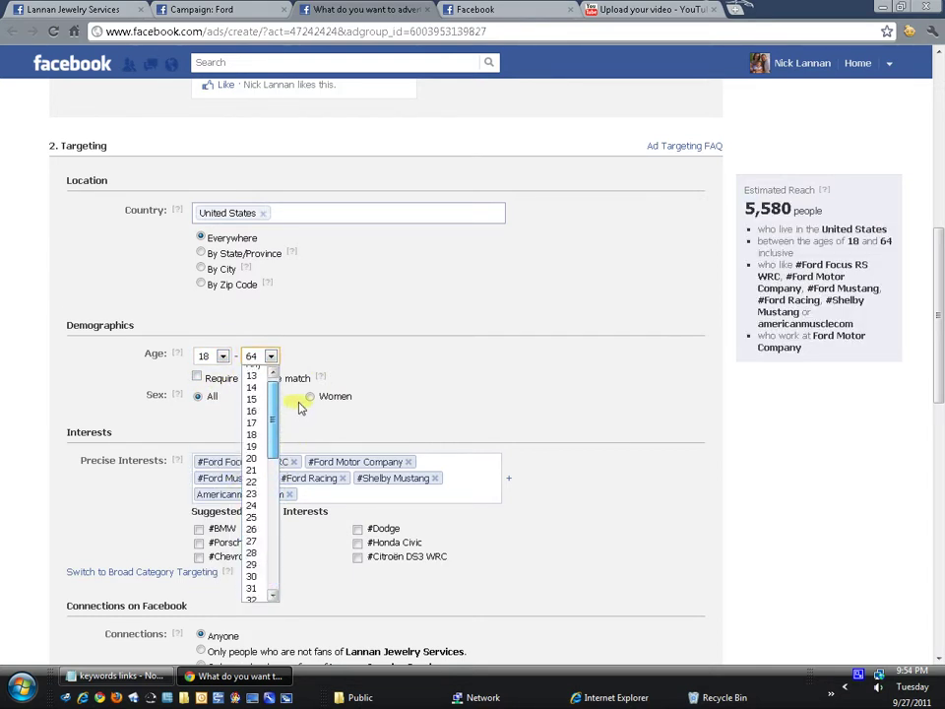
click(259, 518)
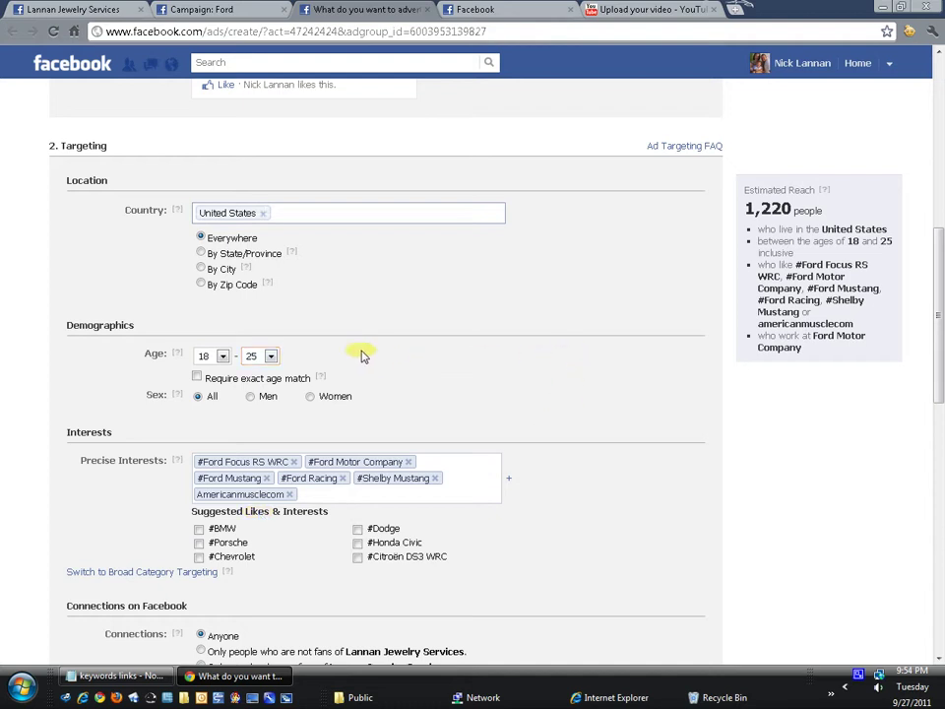
- Set the new ad's target age range to 25–35, keeping all sexes targeted
click(208, 397)
click(223, 357)
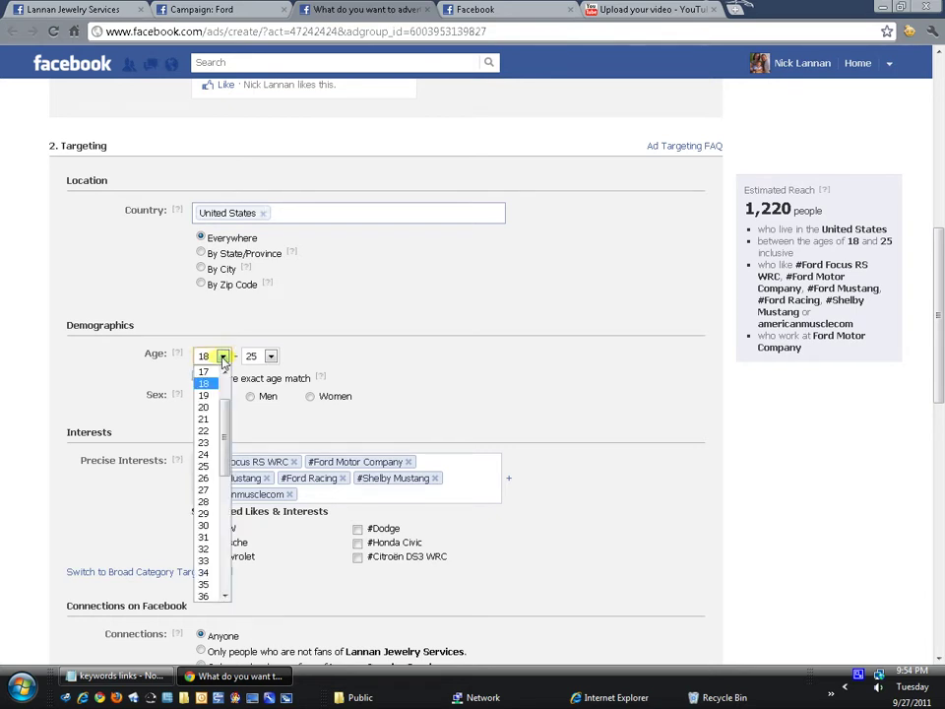
click(210, 467)
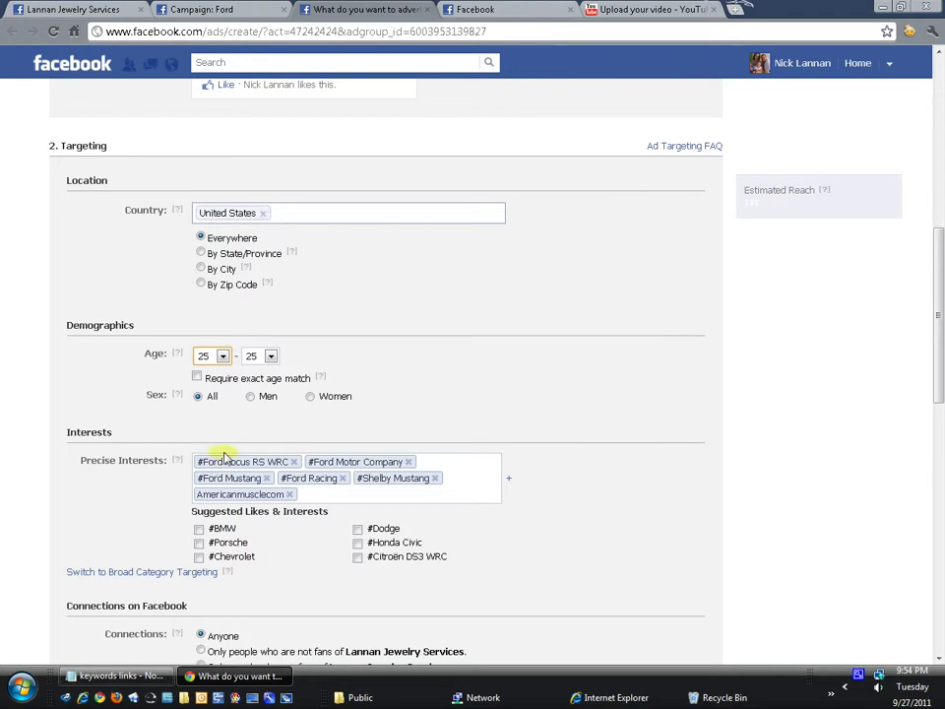
click(271, 357)
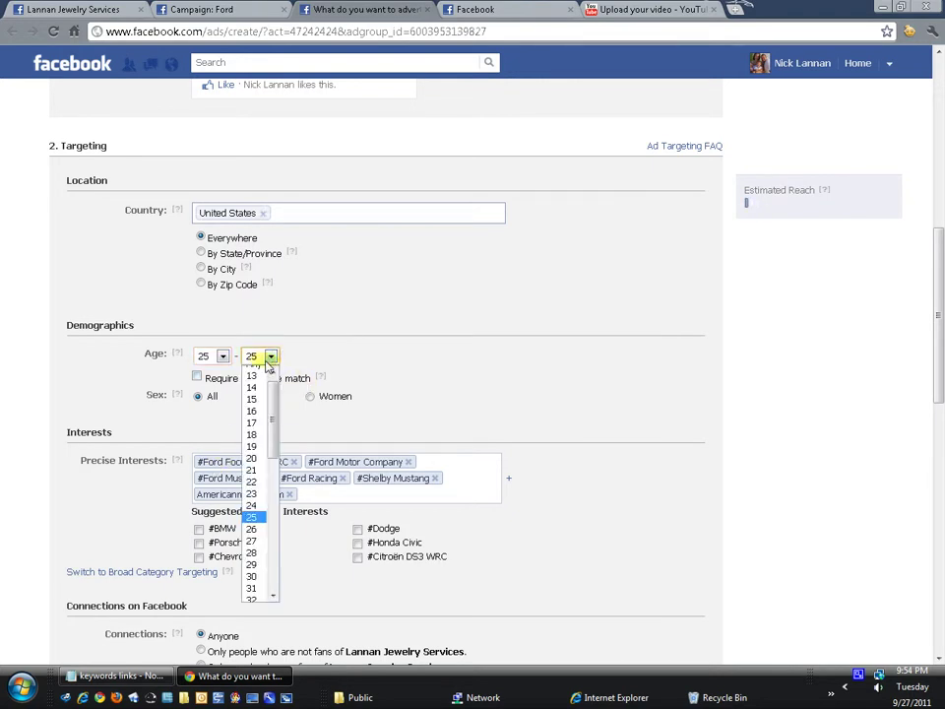
click(273, 595)
click(258, 583)
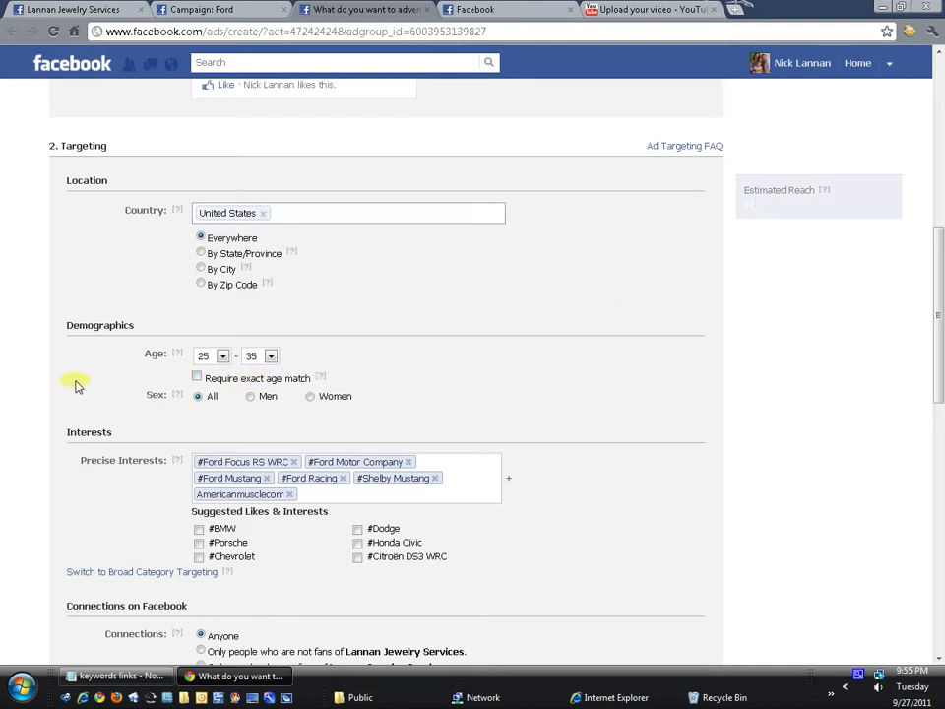
- Review the new ad's interests, connections, campaign budget, schedule and pricing before ordering
scroll(77, 386, down, 1)
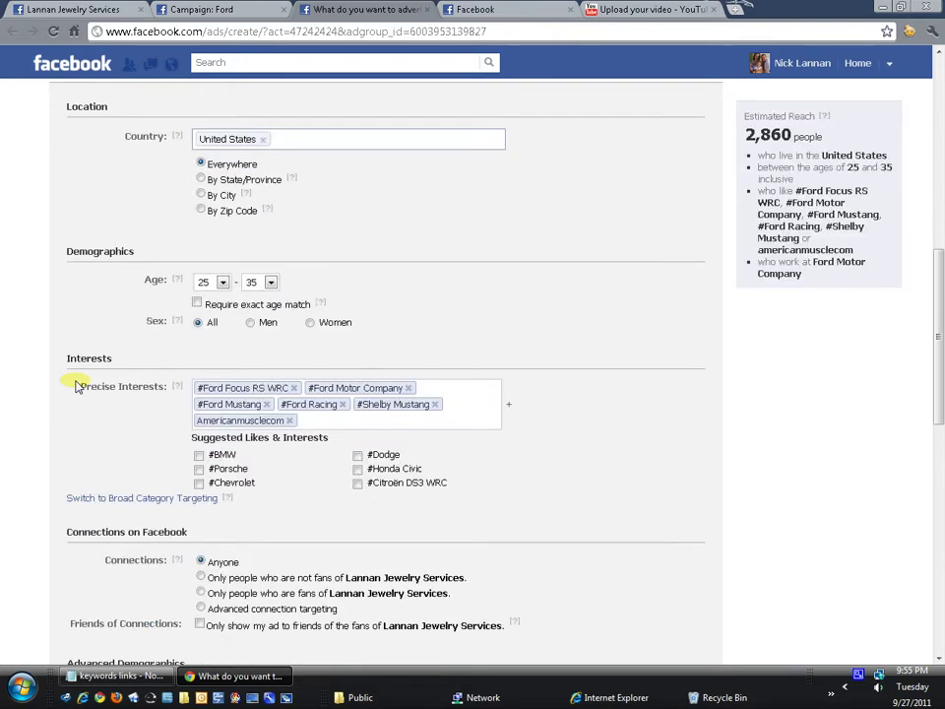
scroll(71, 383, down, 2)
scroll(75, 384, up, 1)
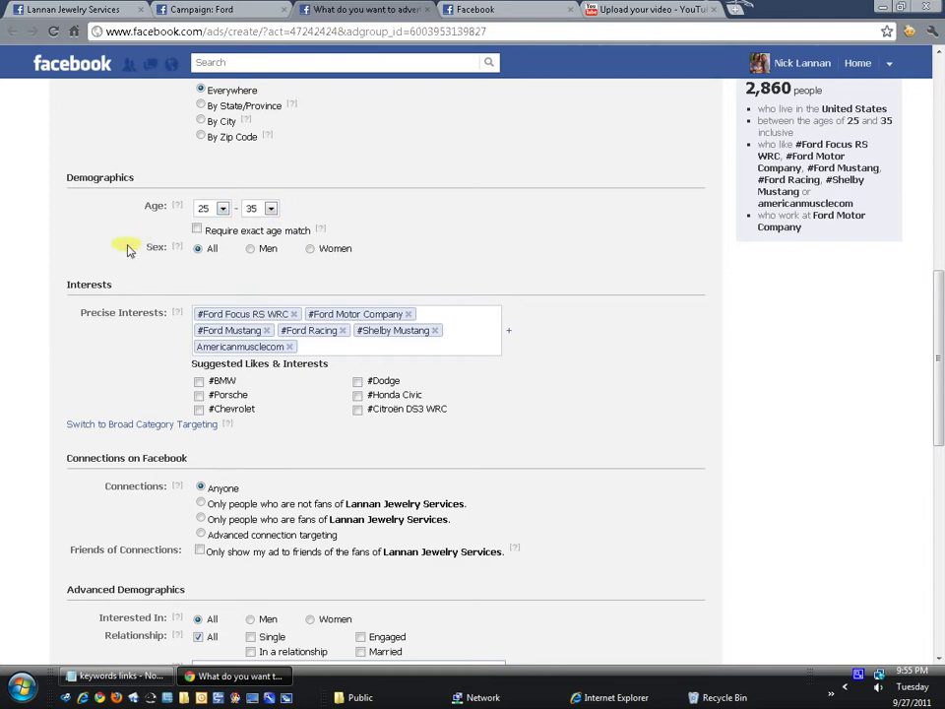
scroll(14, 323, down, 8)
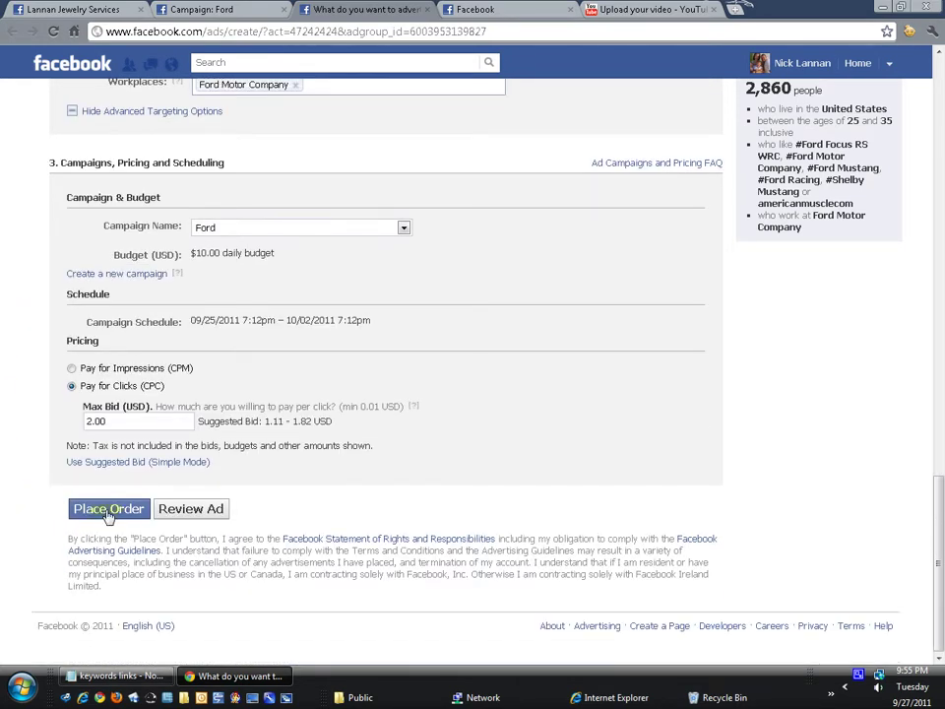
- Recheck the targeting of the 25–35 similar ad and discard the draft without ordering
scroll(137, 495, up, 7)
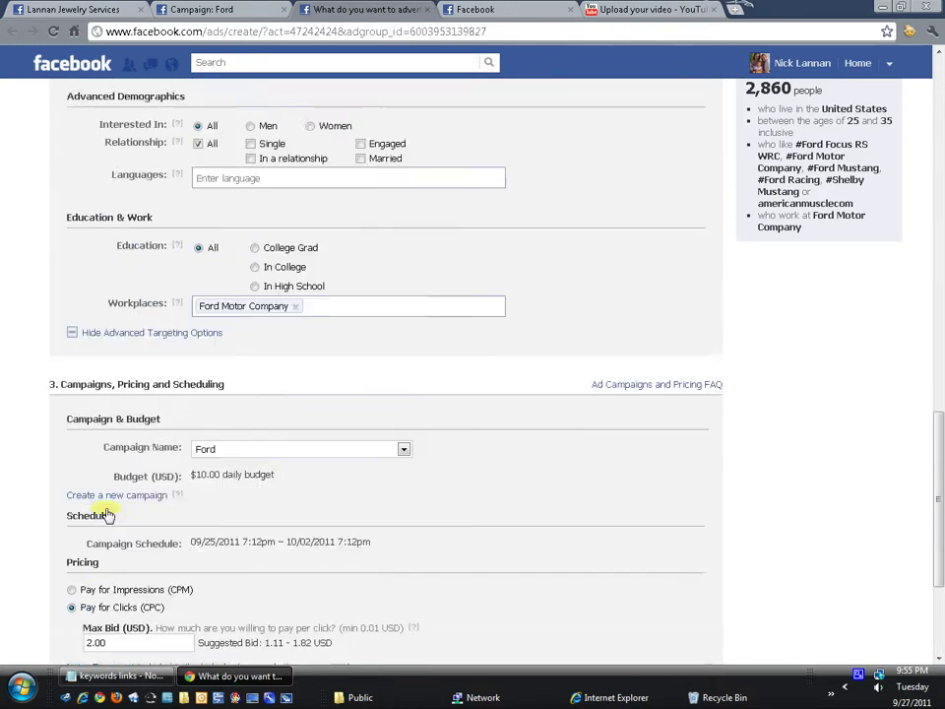
scroll(57, 359, up, 2)
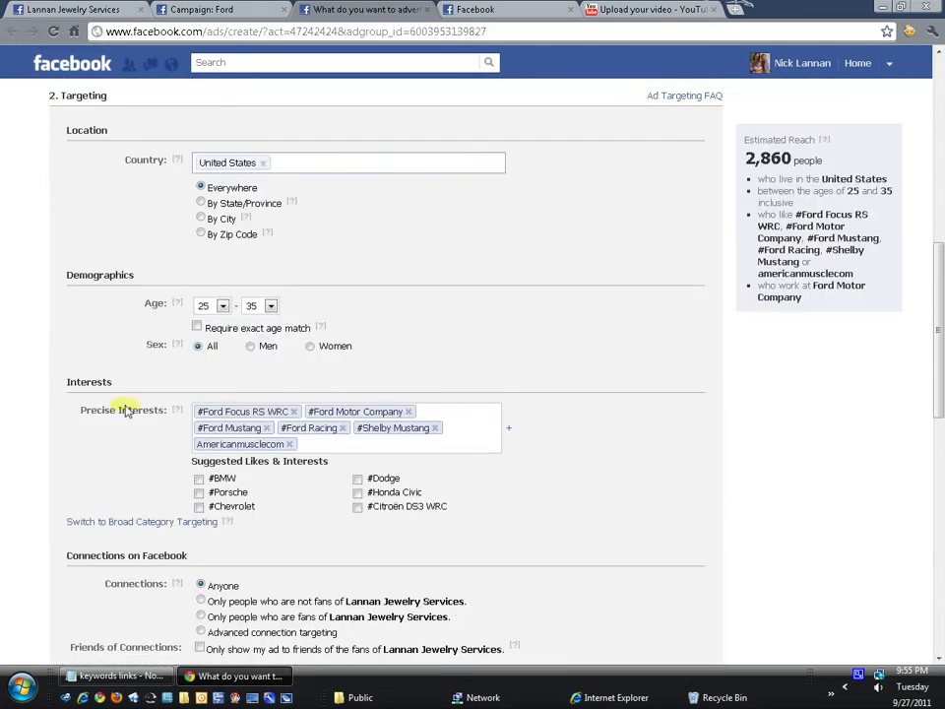
scroll(190, 144, down, 1)
click(424, 9)
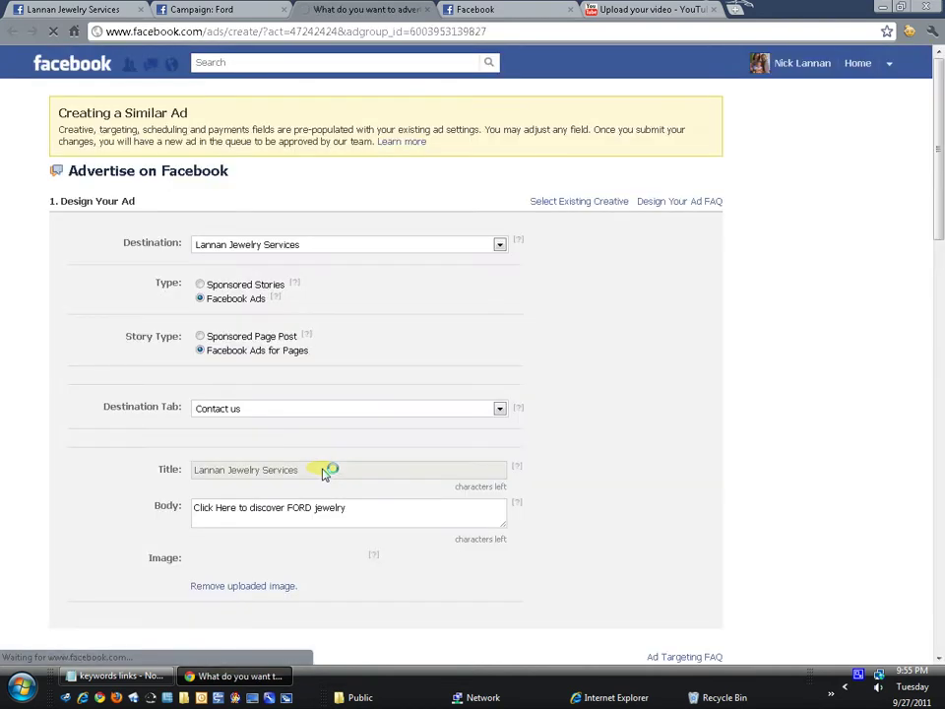
- Start another similar ad for ages 18–25 and restrict its target sex to men
scroll(24, 475, down, 6)
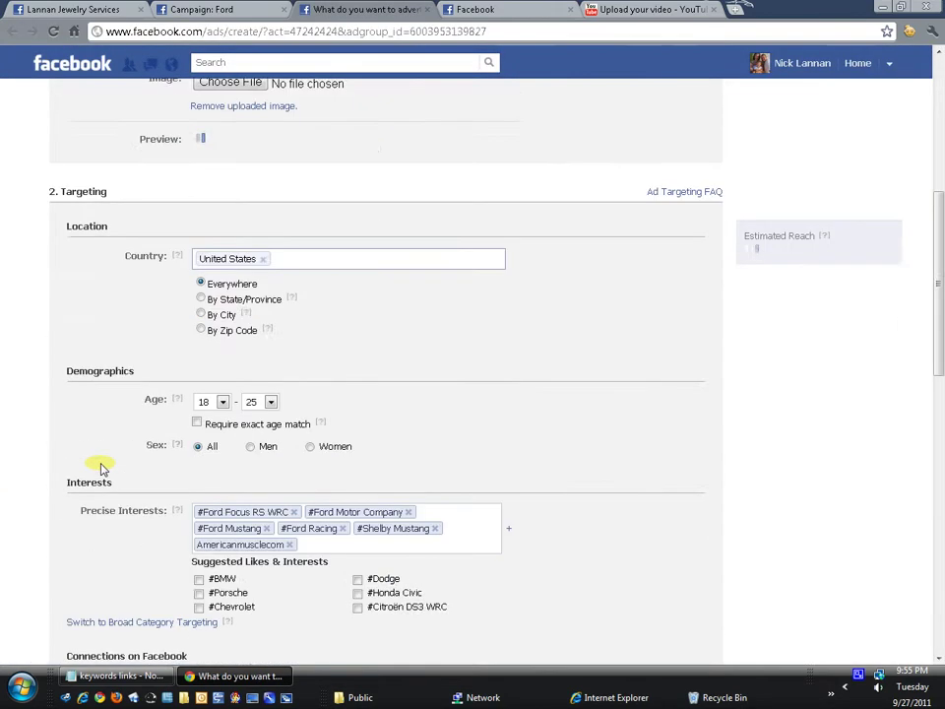
scroll(100, 469, up, 1)
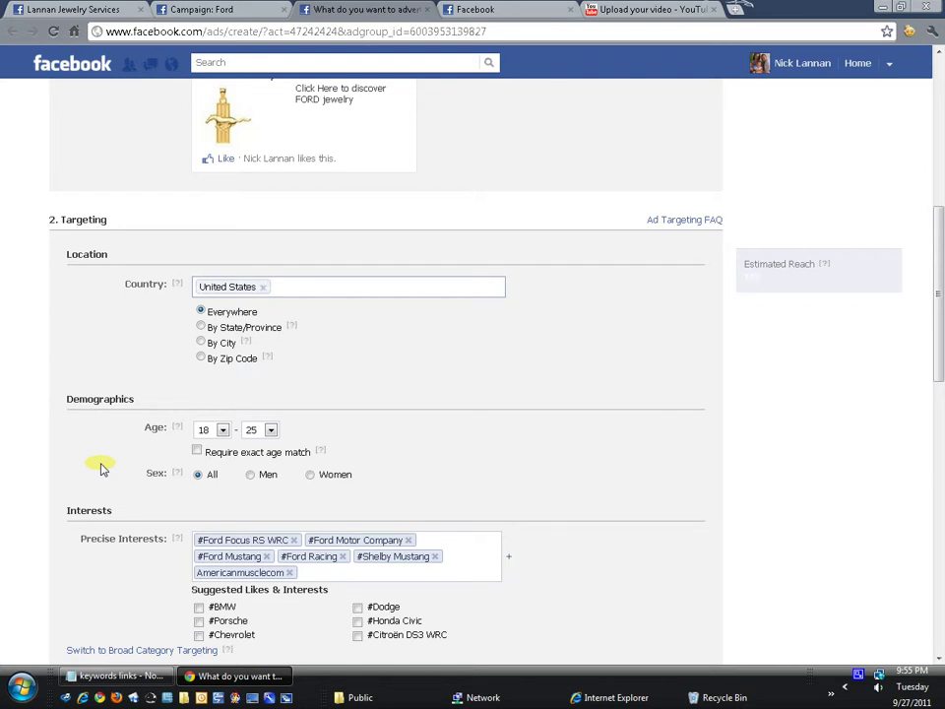
click(252, 477)
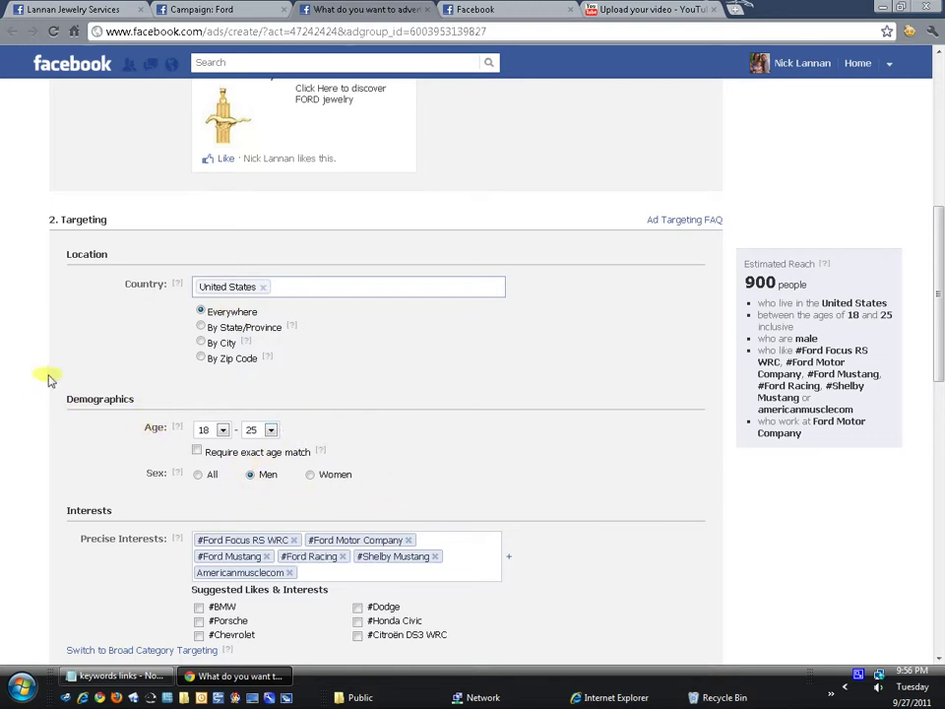
drag(47, 375, 107, 439)
click(93, 443)
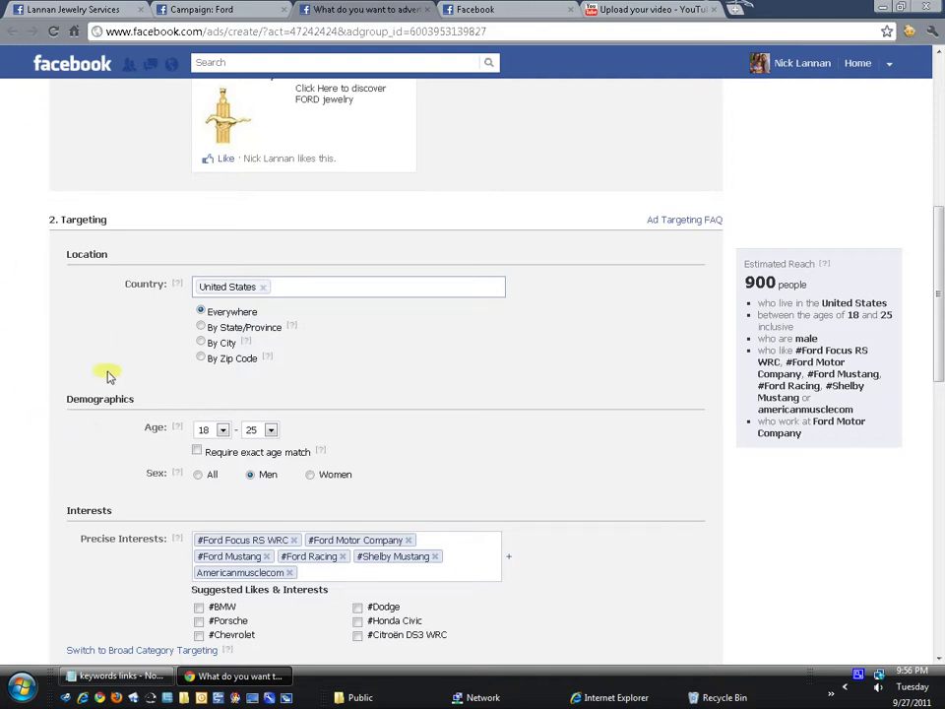
- Review the men-only ad's campaign, budget and pricing, and discard the draft without ordering
scroll(42, 437, down, 10)
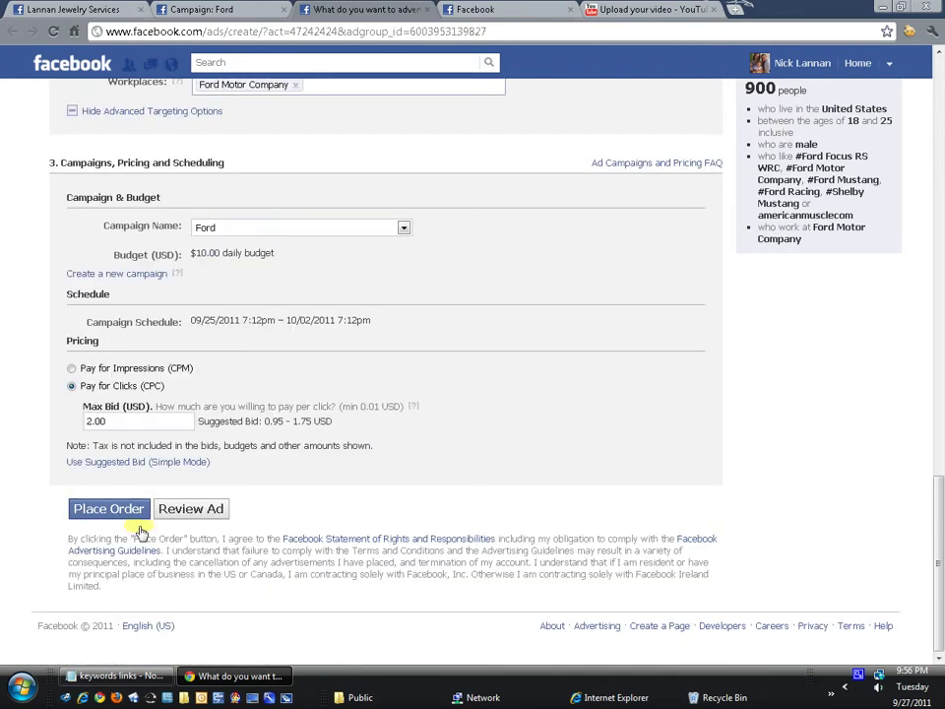
scroll(44, 463, up, 3)
scroll(44, 464, up, 15)
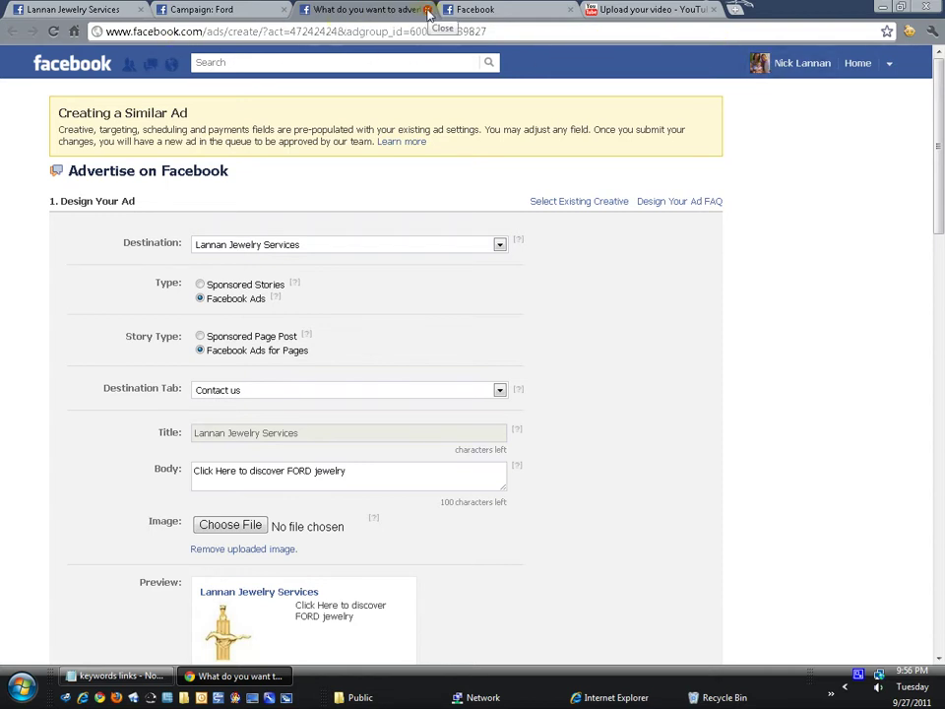
click(428, 11)
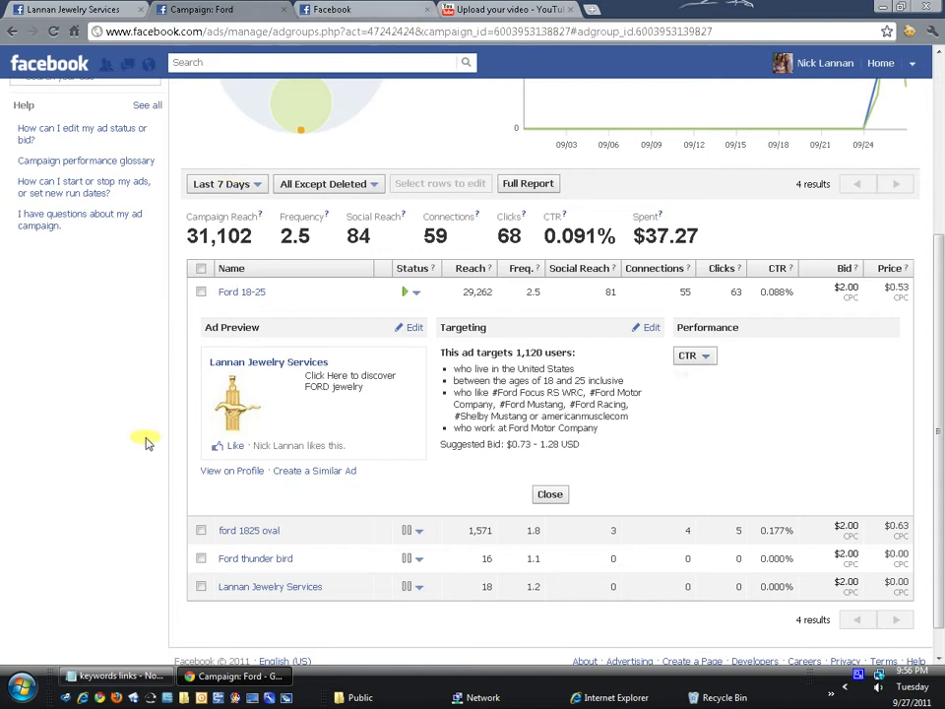
- Examine the preview wording and image of the Ford 18-25 ad in the Ford campaign
scroll(91, 550, down, 1)
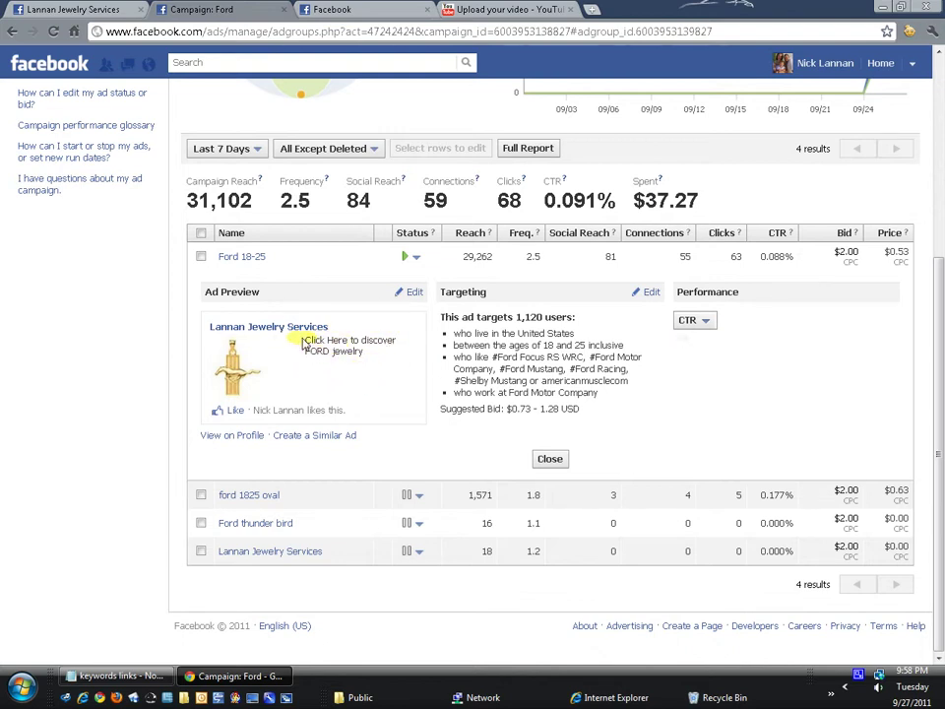
double_click(308, 339)
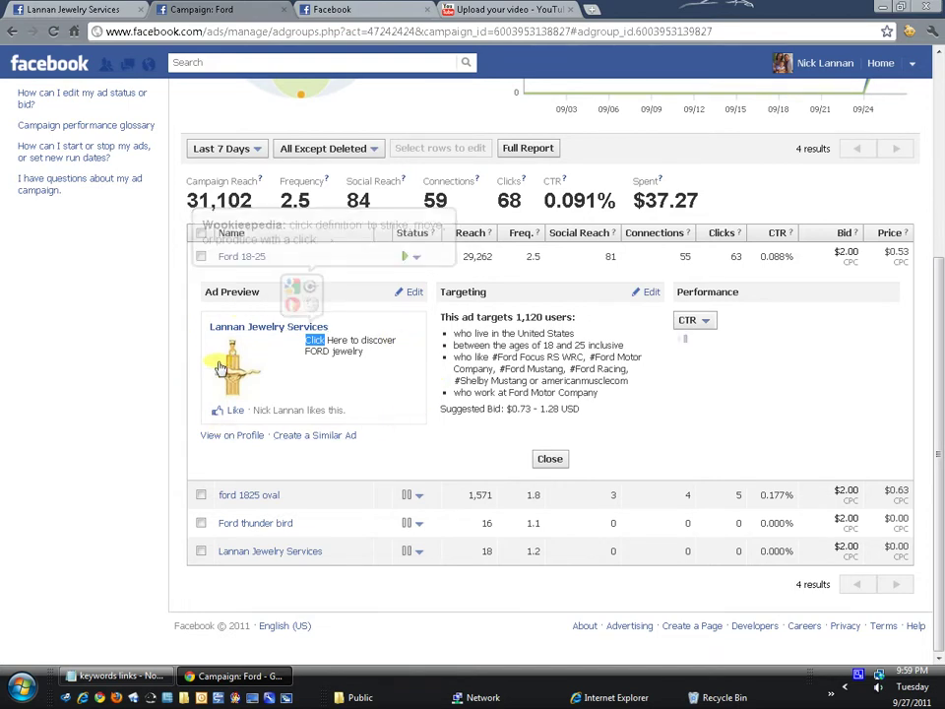
click(143, 392)
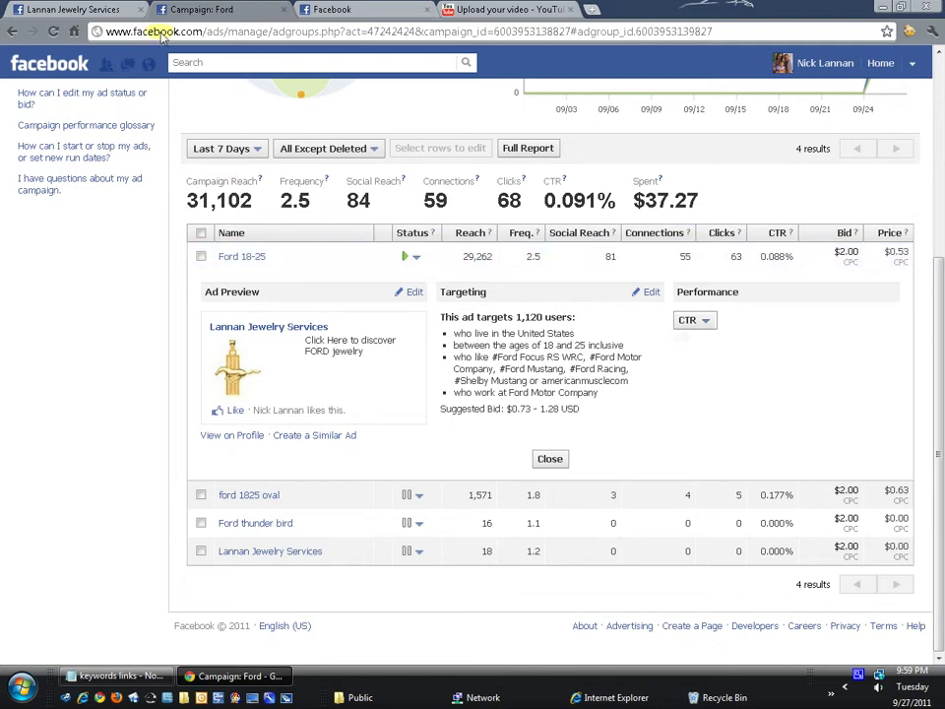
- Open the Lannan Jewelry Services page and check its like count and wall posts
click(374, 12)
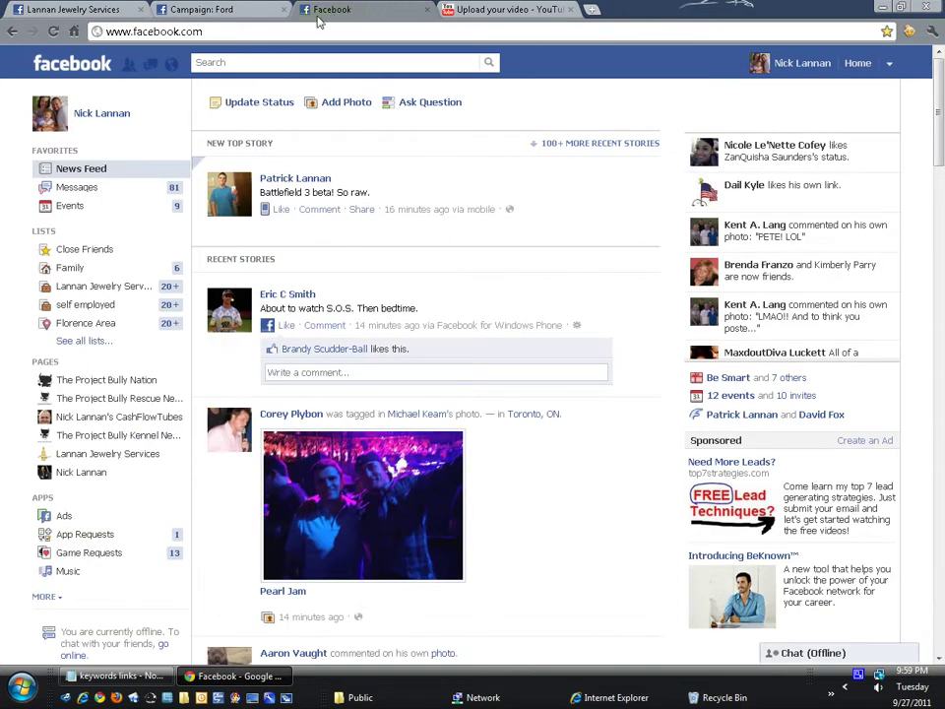
click(99, 456)
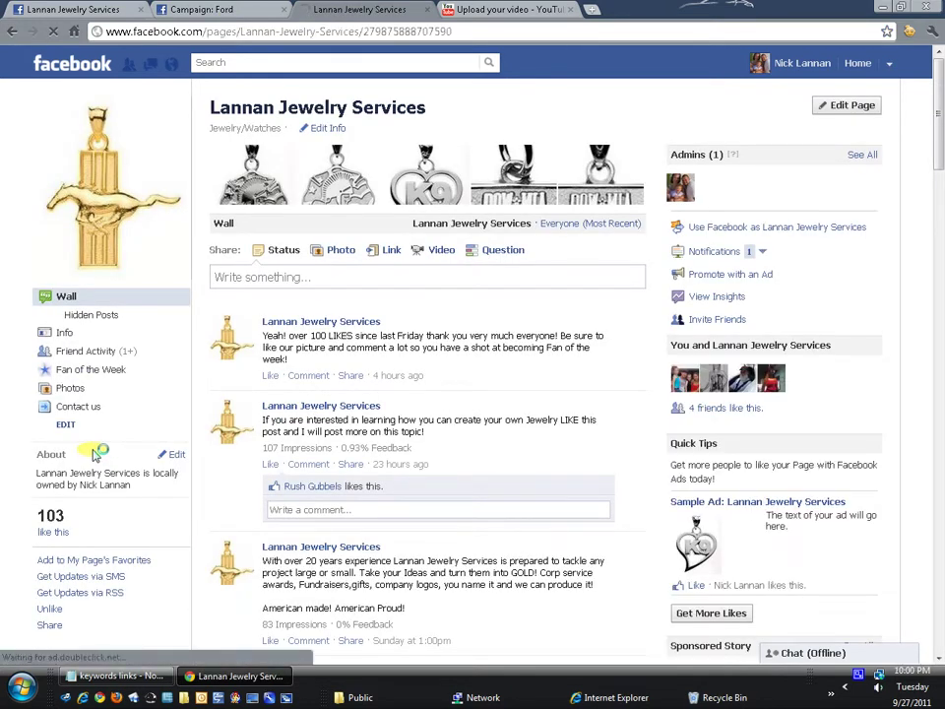
scroll(91, 453, down, 1)
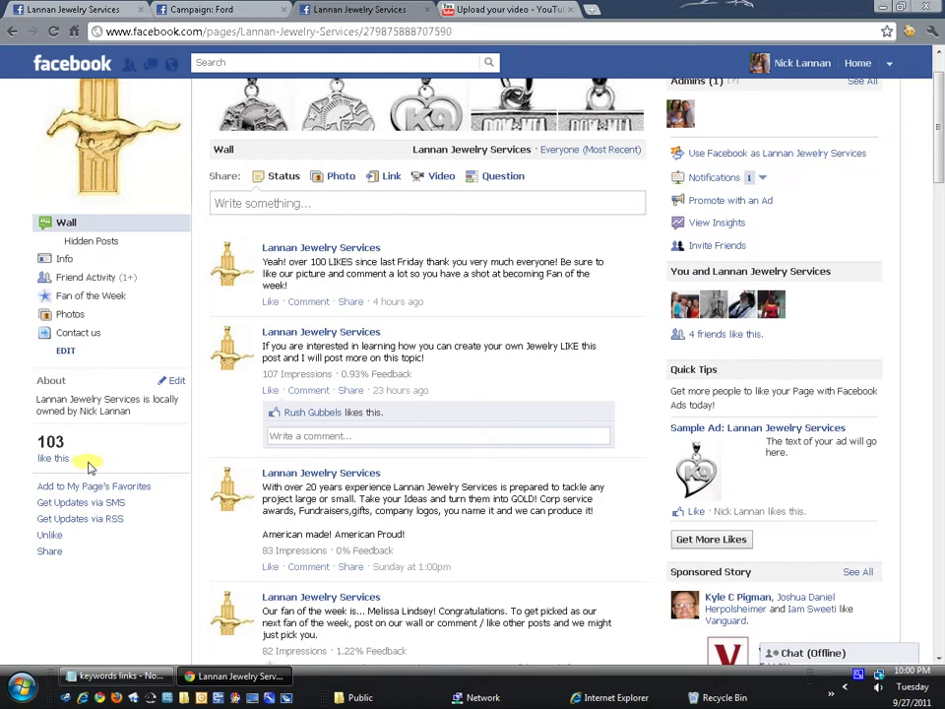
scroll(89, 466, up, 1)
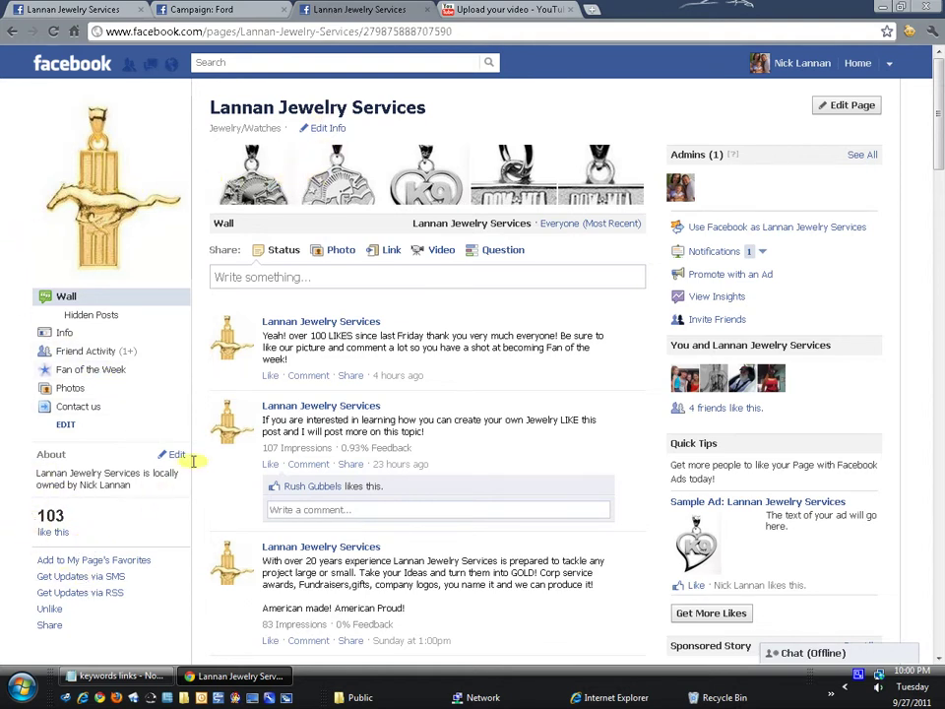
- Start a status post on the page's wall and view its audience options without changing them
click(303, 277)
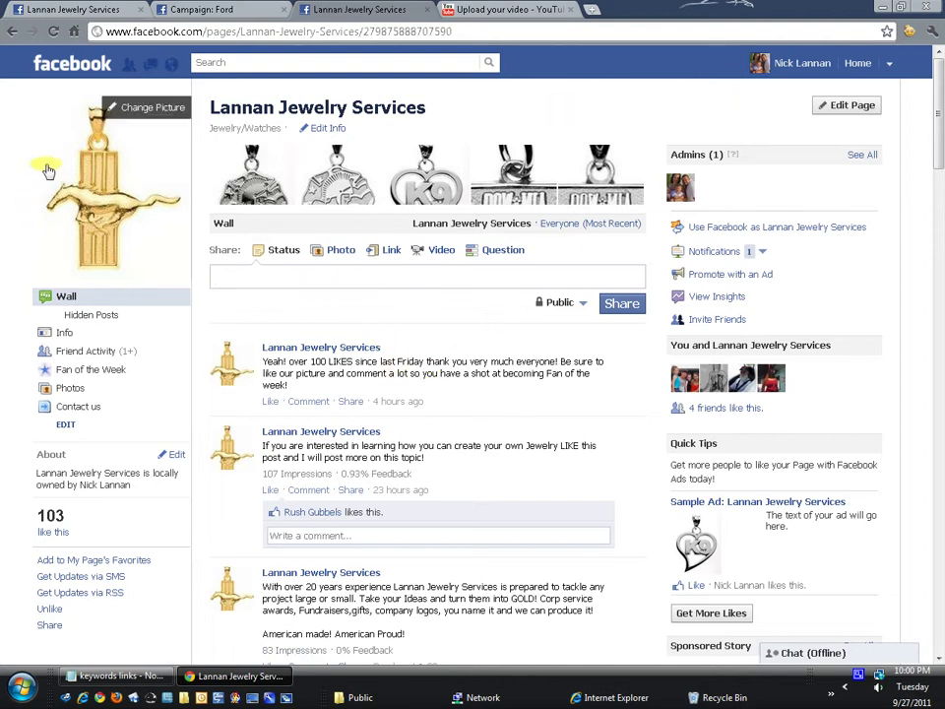
mouse_move(110, 155)
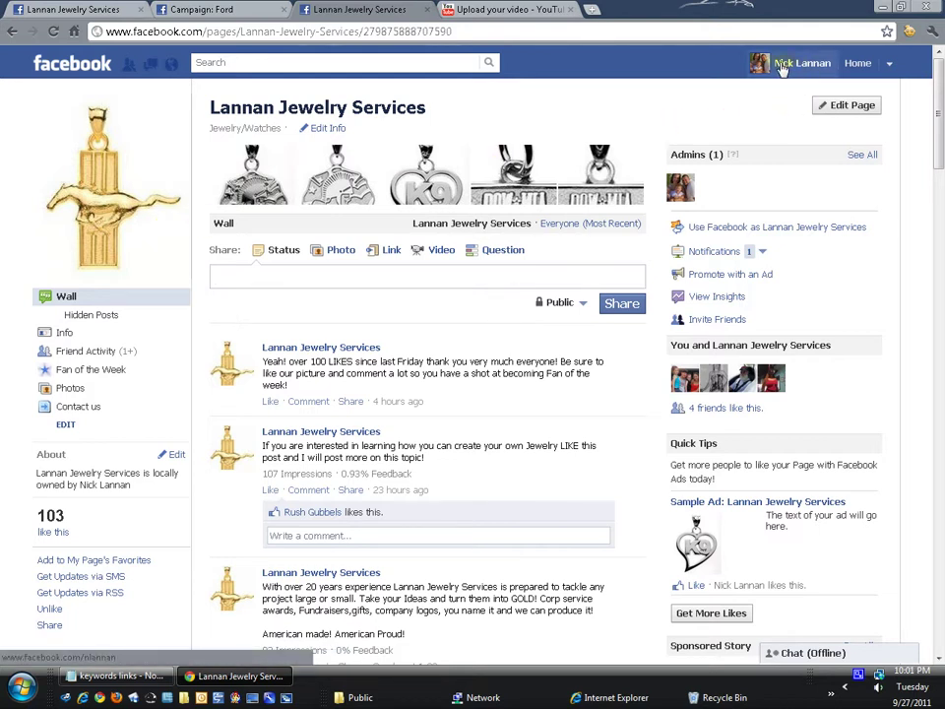
click(562, 304)
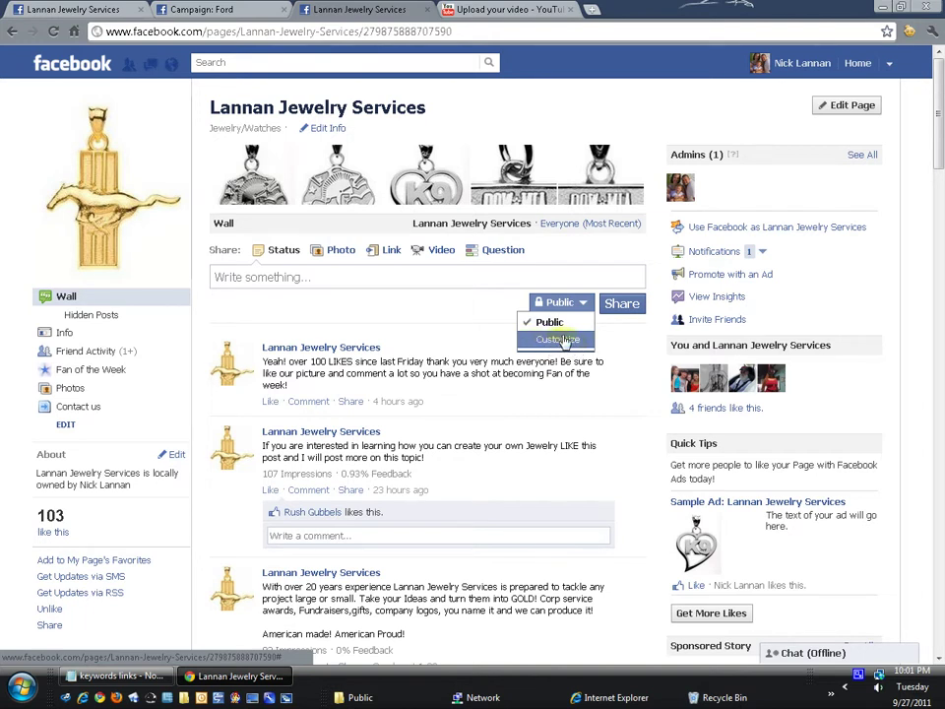
click(472, 312)
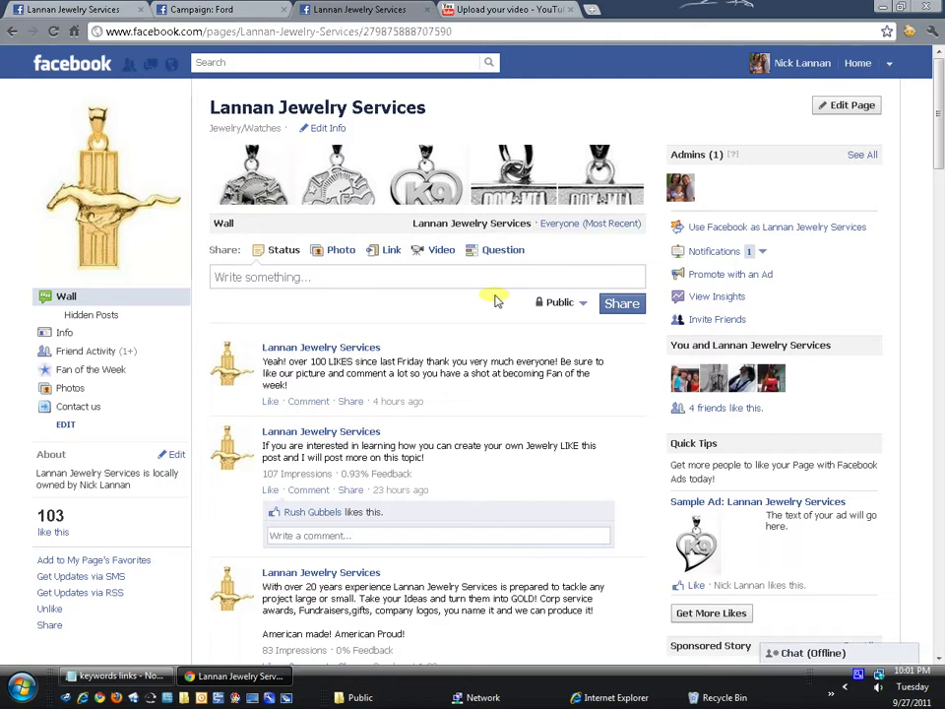
- Return to the Ford campaign, collapse the Ford 18-25 ad details and examine the last 7 days' clicks, spend and connections
click(197, 8)
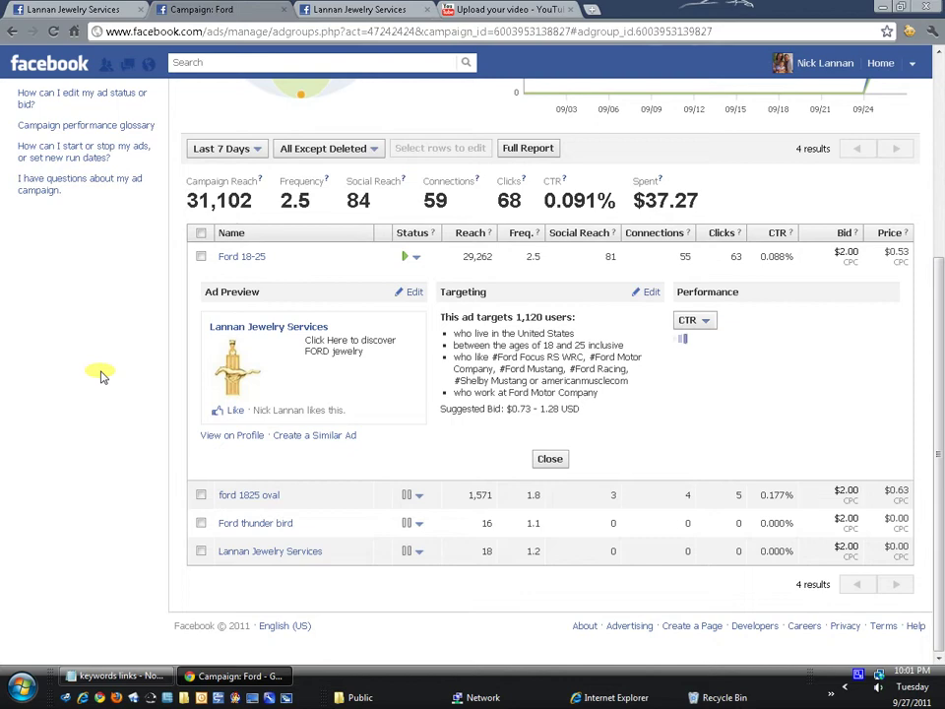
click(246, 258)
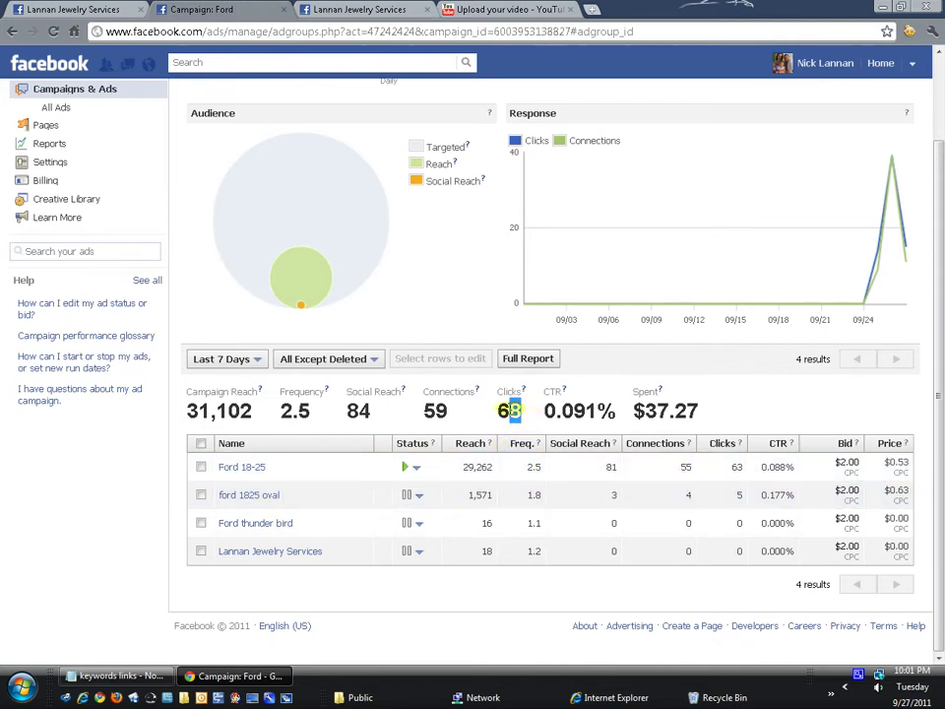
double_click(509, 410)
drag(642, 410, 719, 433)
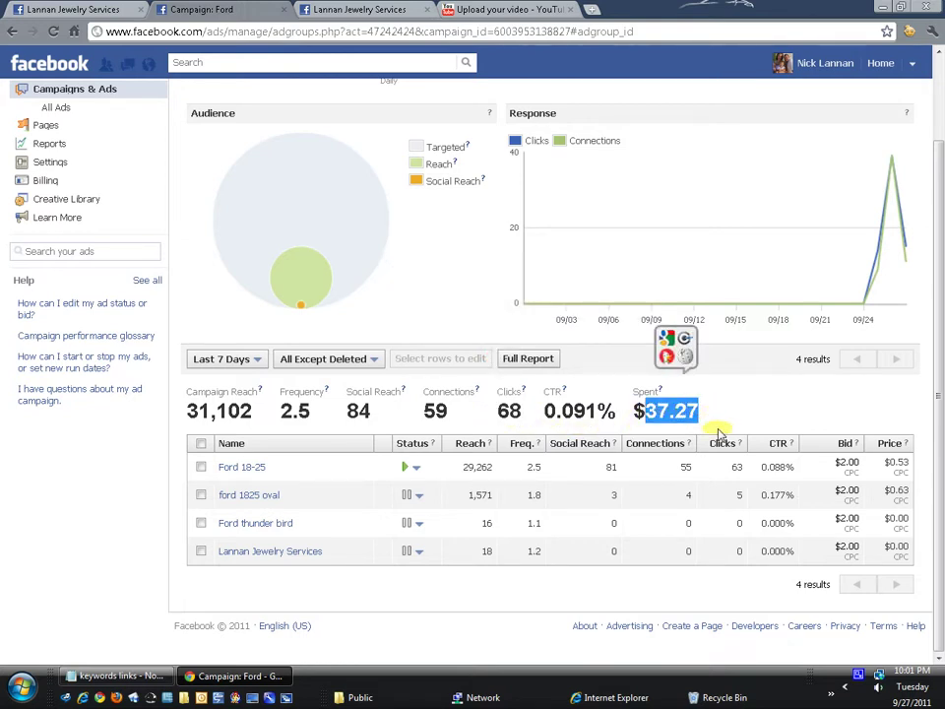
double_click(437, 412)
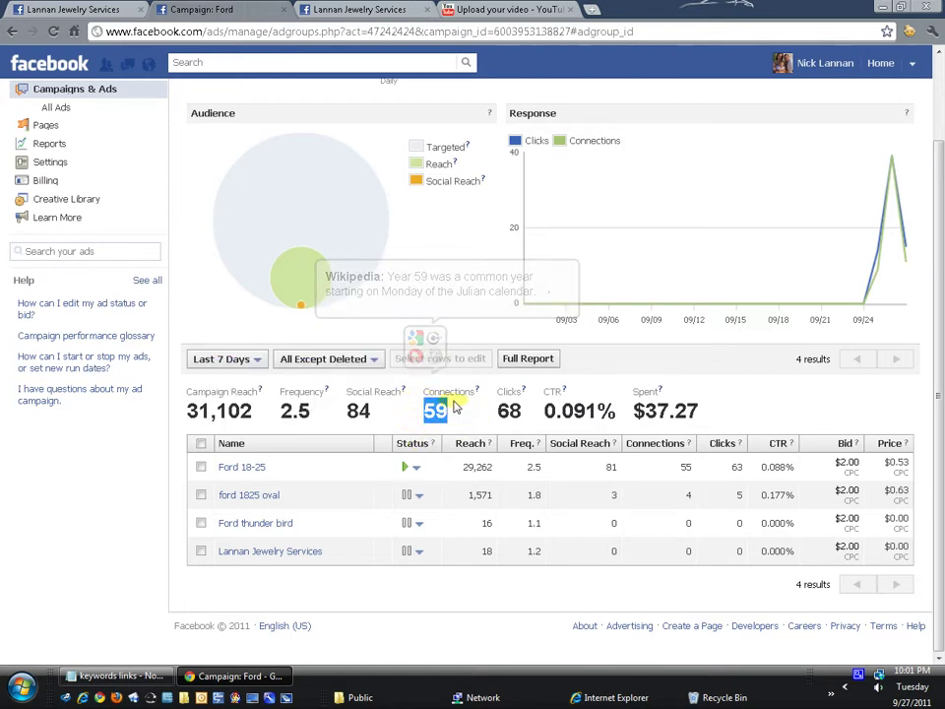
- Limit the Ford campaign statistics to Today and examine the clicks, connections and amount spent
click(239, 362)
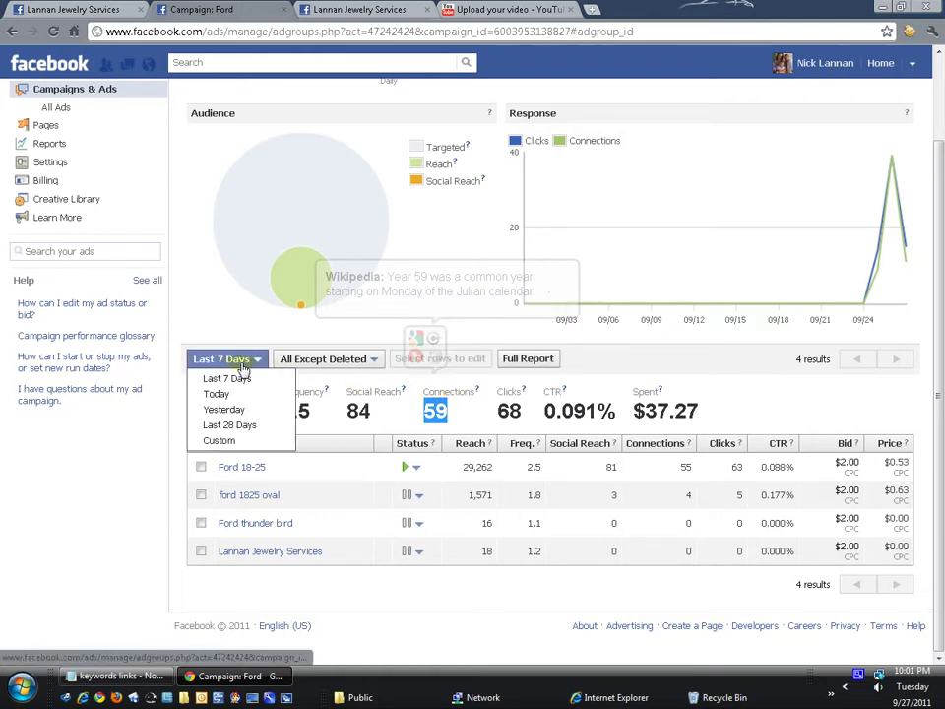
click(249, 396)
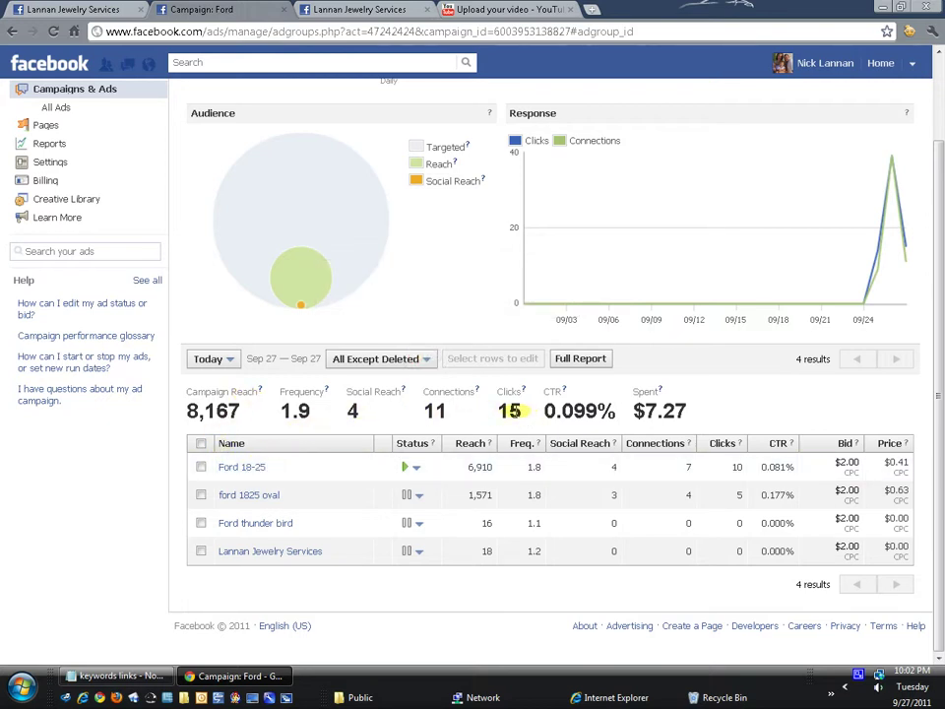
double_click(502, 409)
double_click(434, 411)
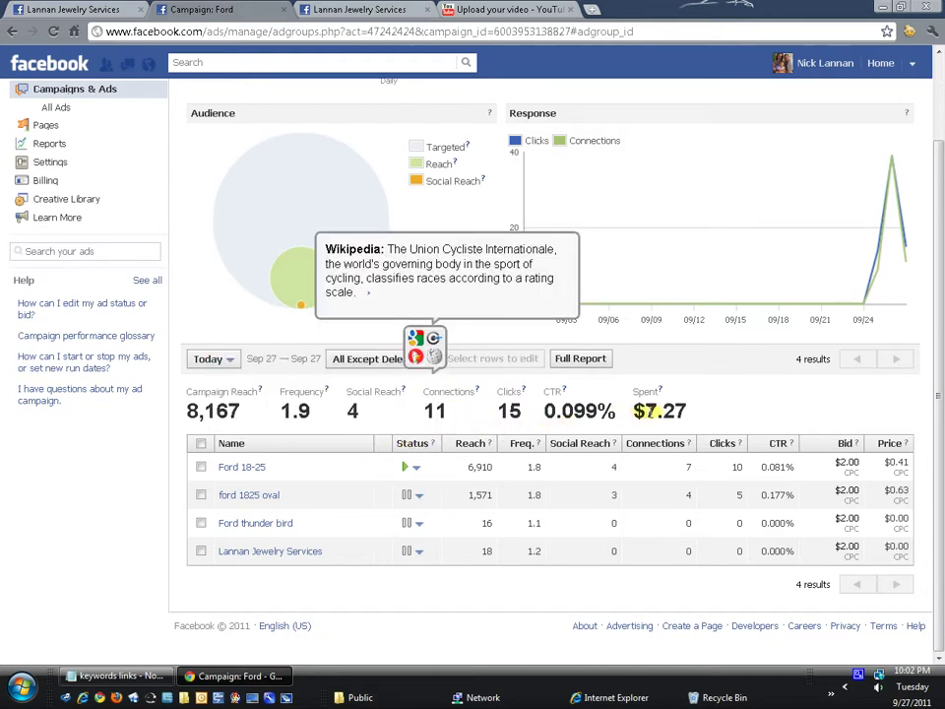
drag(647, 411, 717, 418)
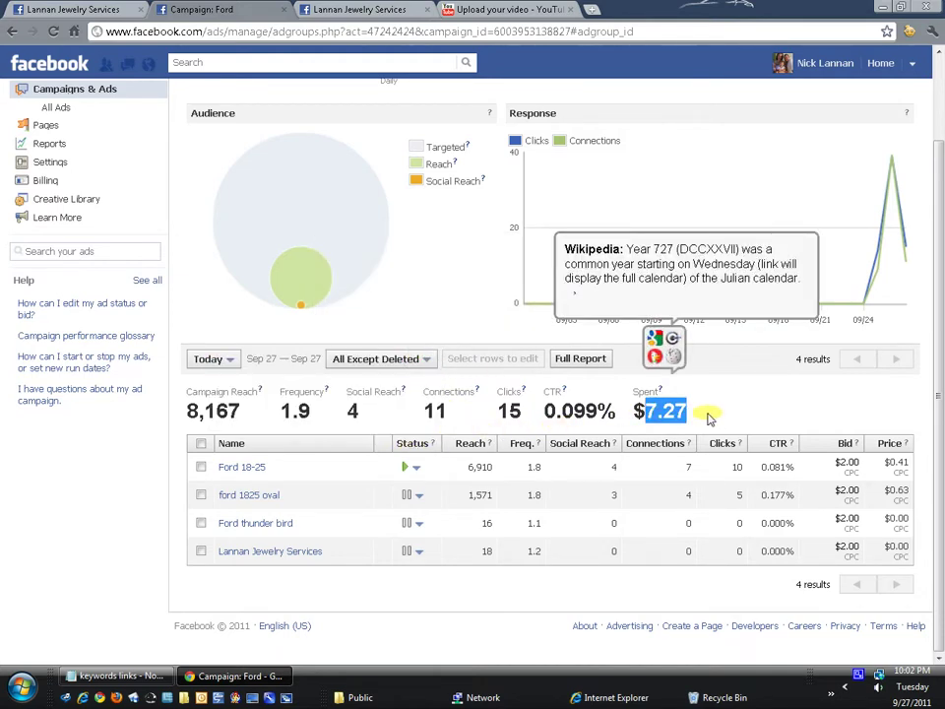
click(712, 408)
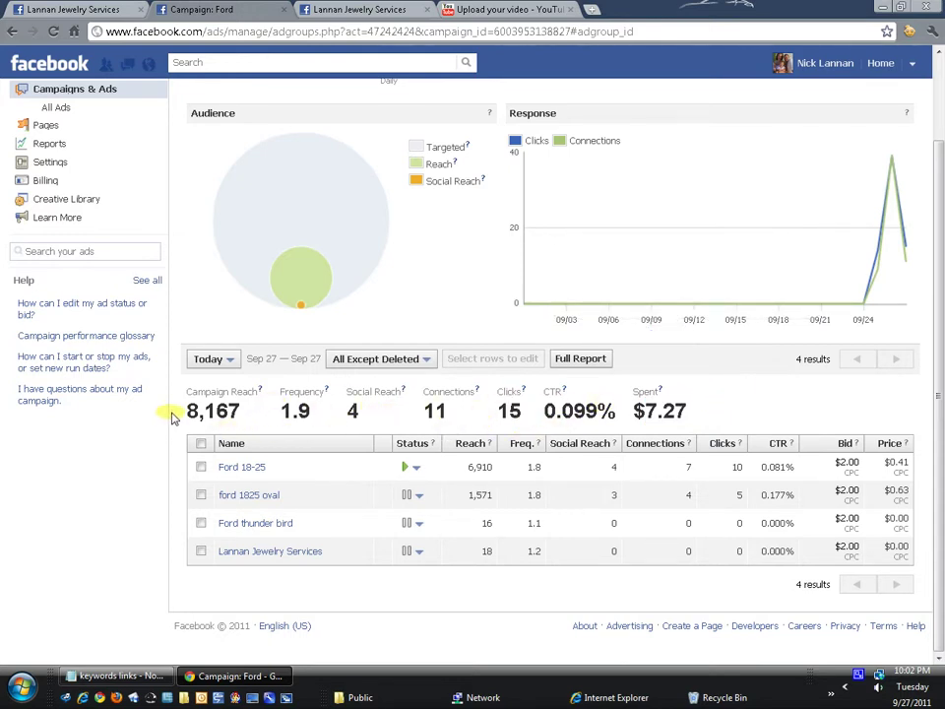
- Review today's full row of campaign totals and compare the connections with the clicks
drag(168, 416, 728, 414)
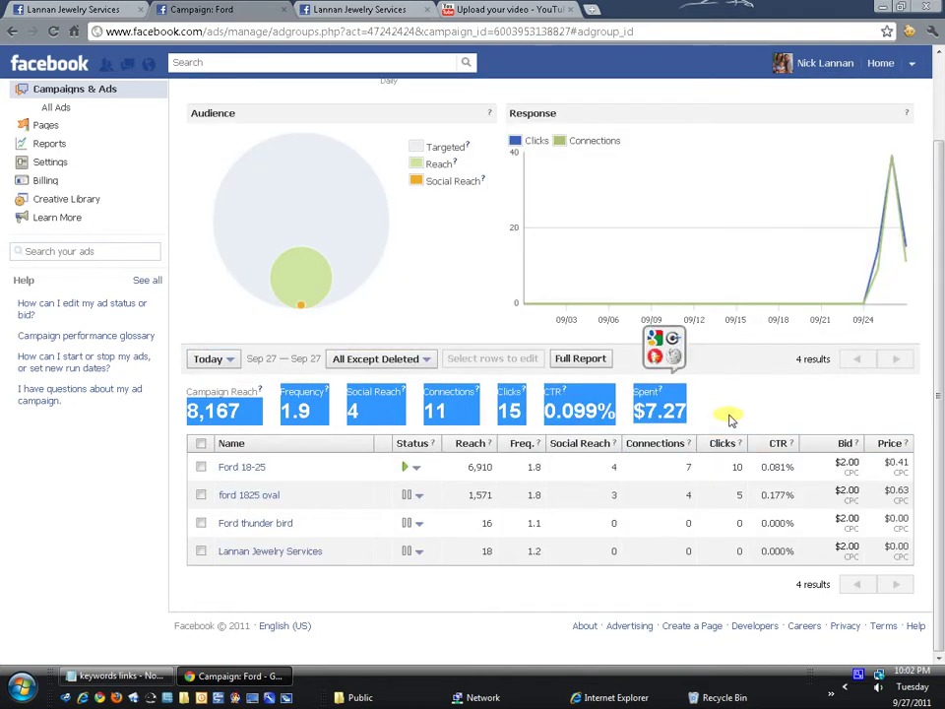
click(728, 417)
double_click(435, 411)
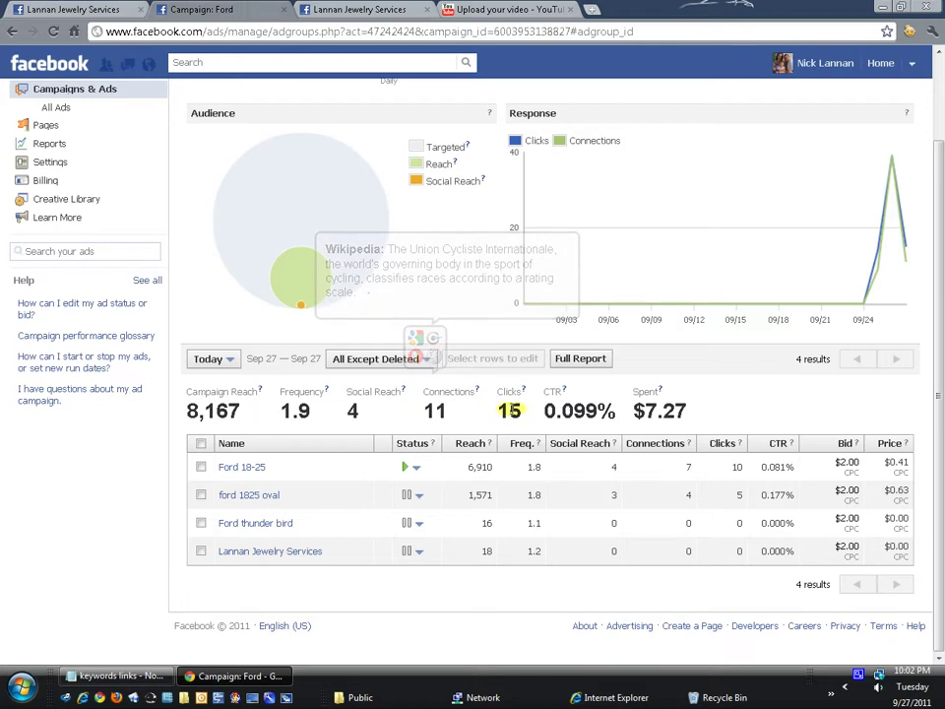
drag(508, 410, 522, 411)
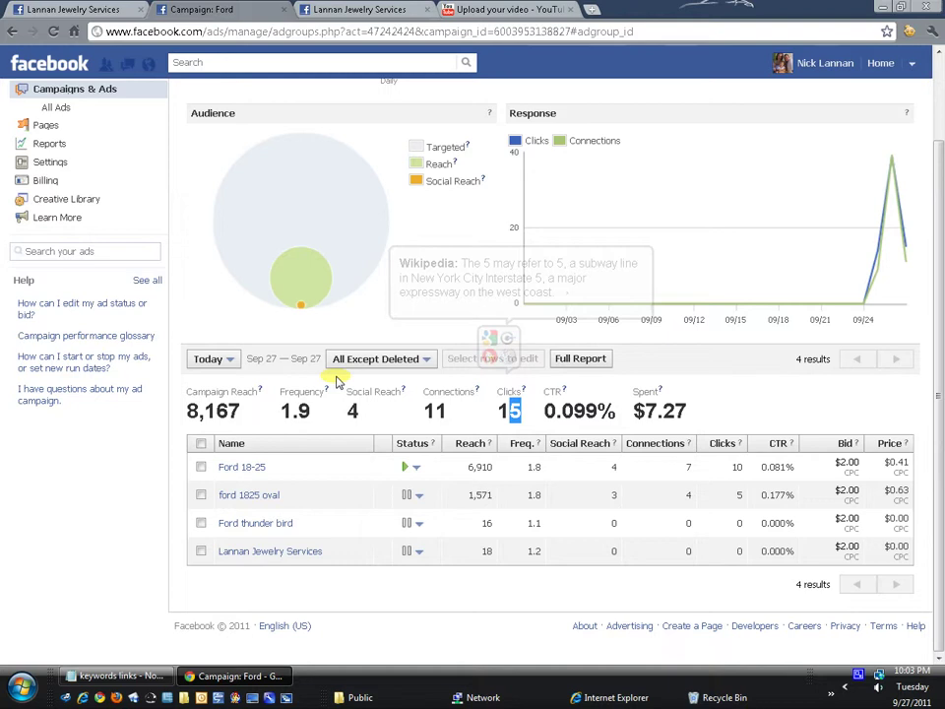
click(858, 676)
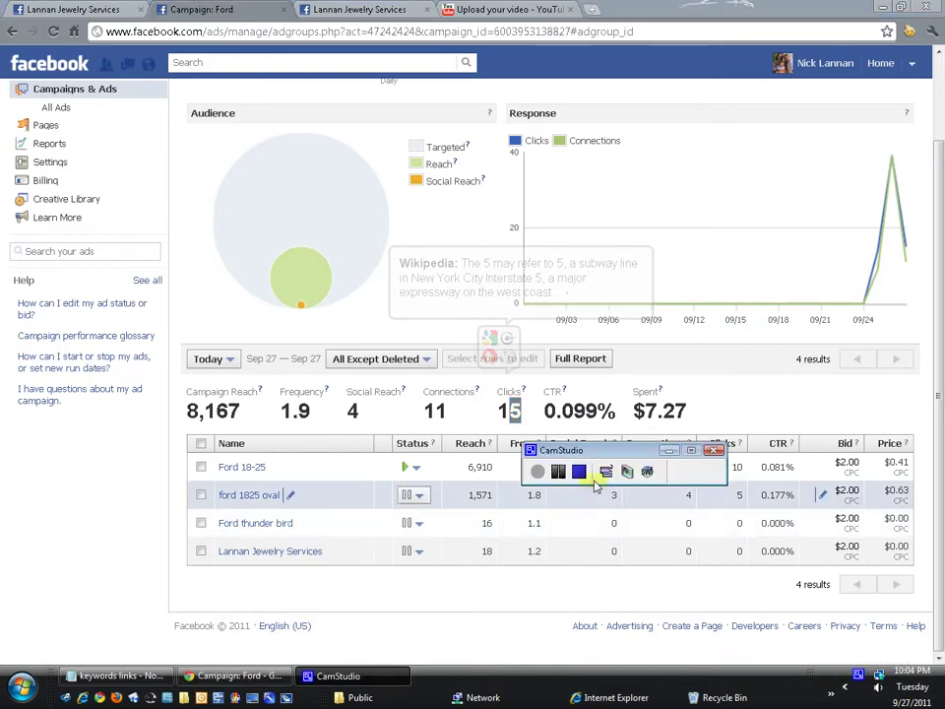